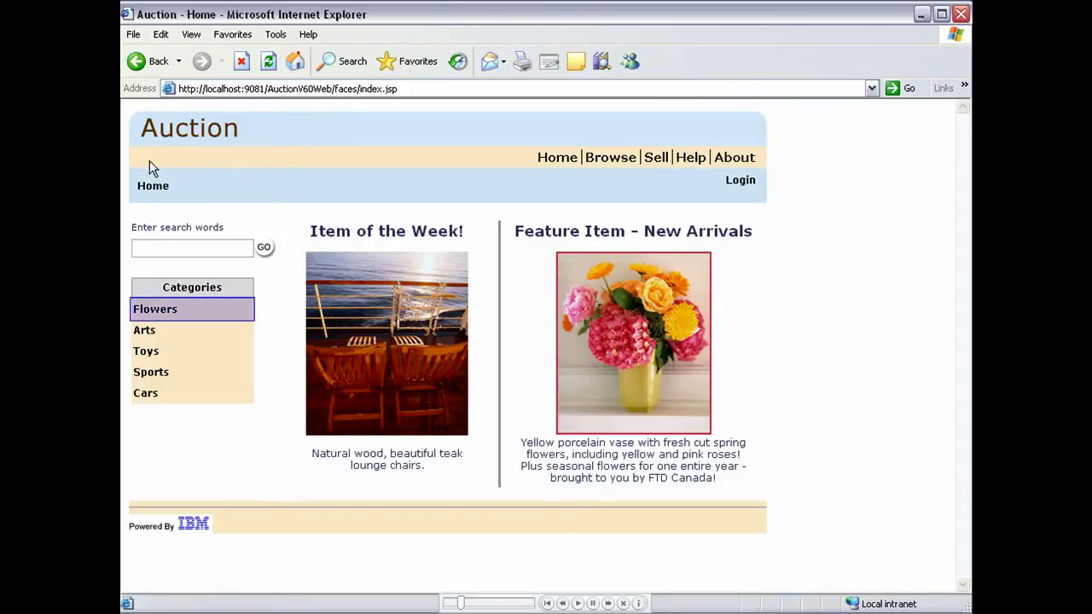
# Browse the Flowers category and open the Yellow Tulips: Vase of Flowers item to examine its bidding options.
pyautogui.click(152, 308)
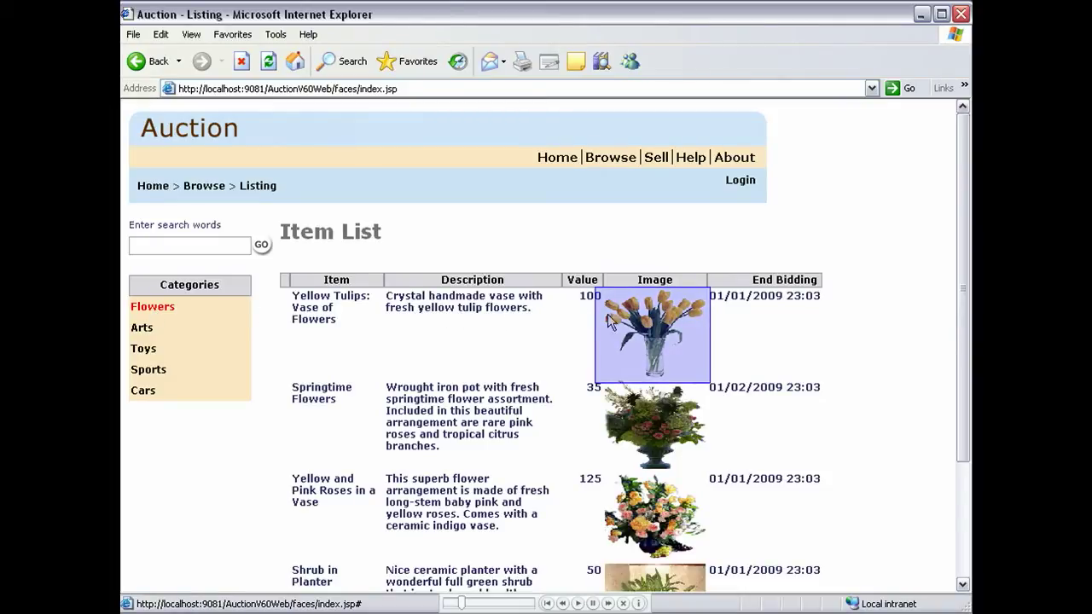
pyautogui.click(661, 322)
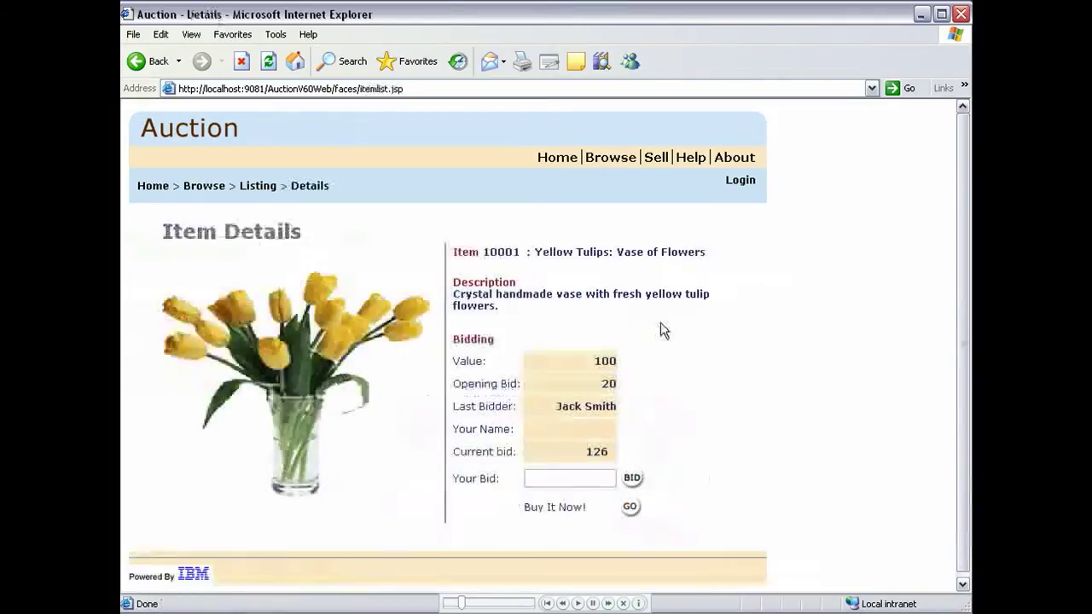
pyautogui.click(537, 480)
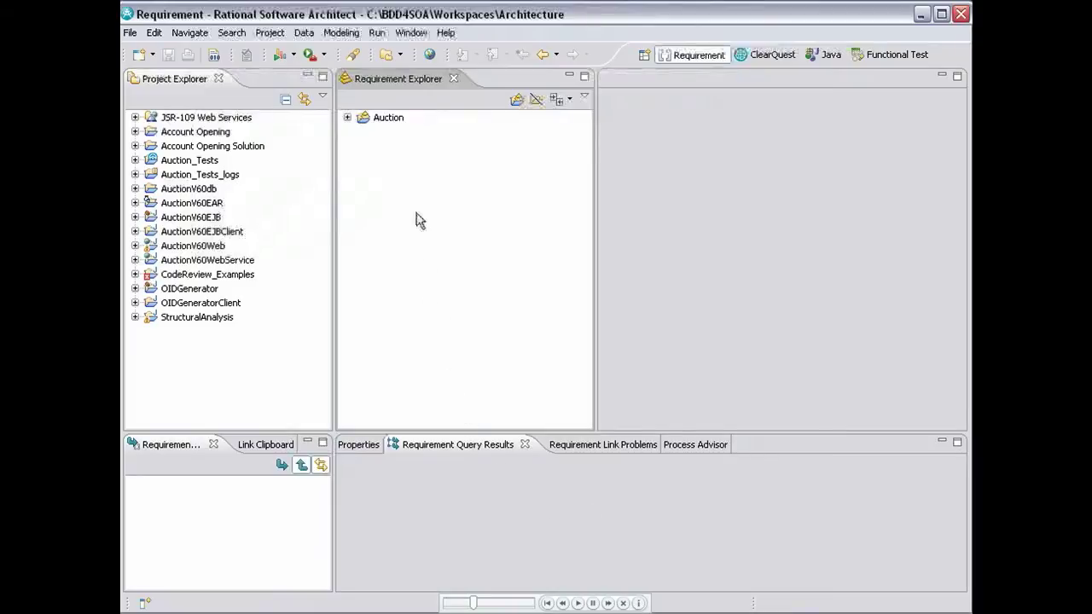
# Review the full list of perspectives that can be opened, including the hidden ones, without switching perspective.
pyautogui.click(410, 33)
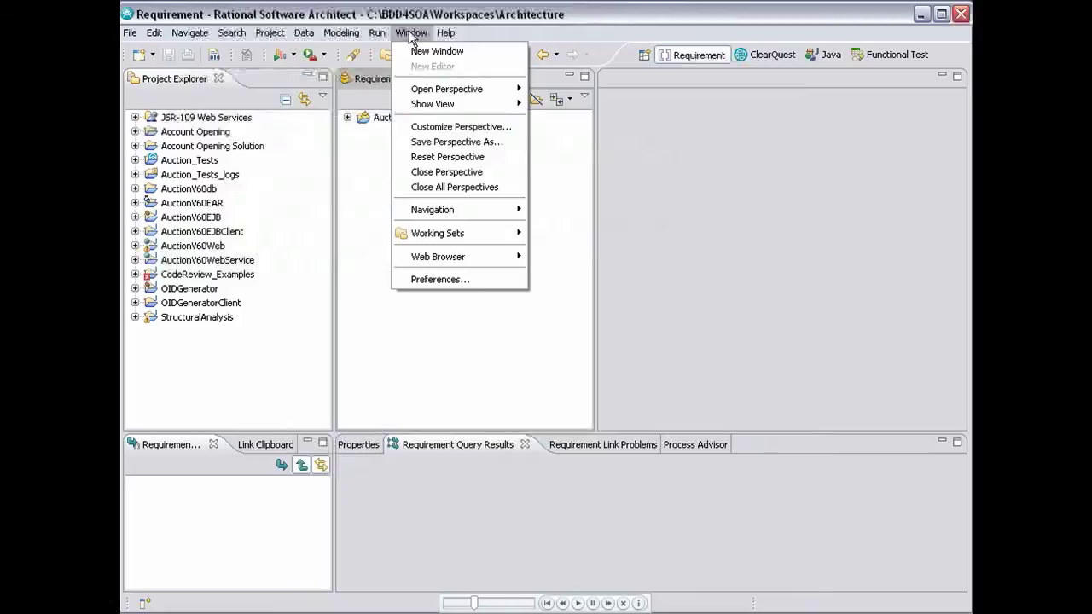
pyautogui.press('Down')
pyautogui.press('Down')
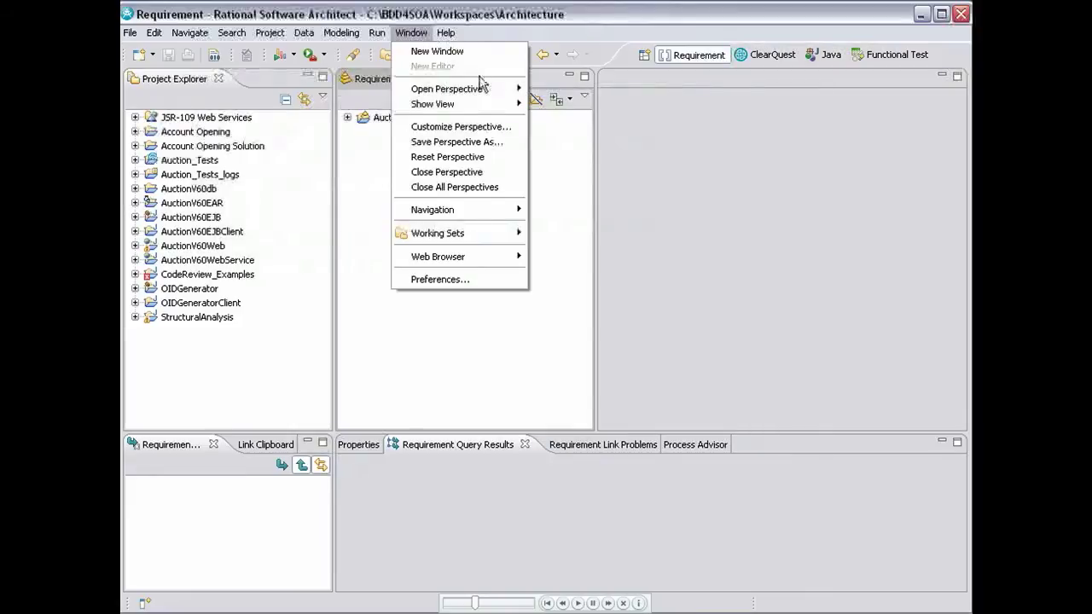
pyautogui.moveTo(485, 88)
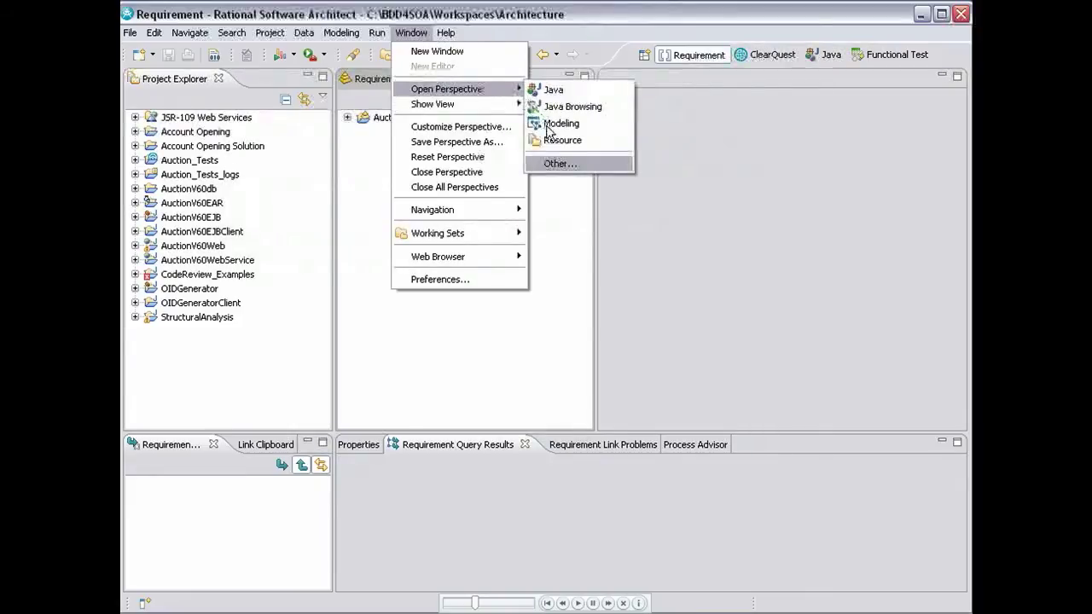
pyautogui.click(552, 163)
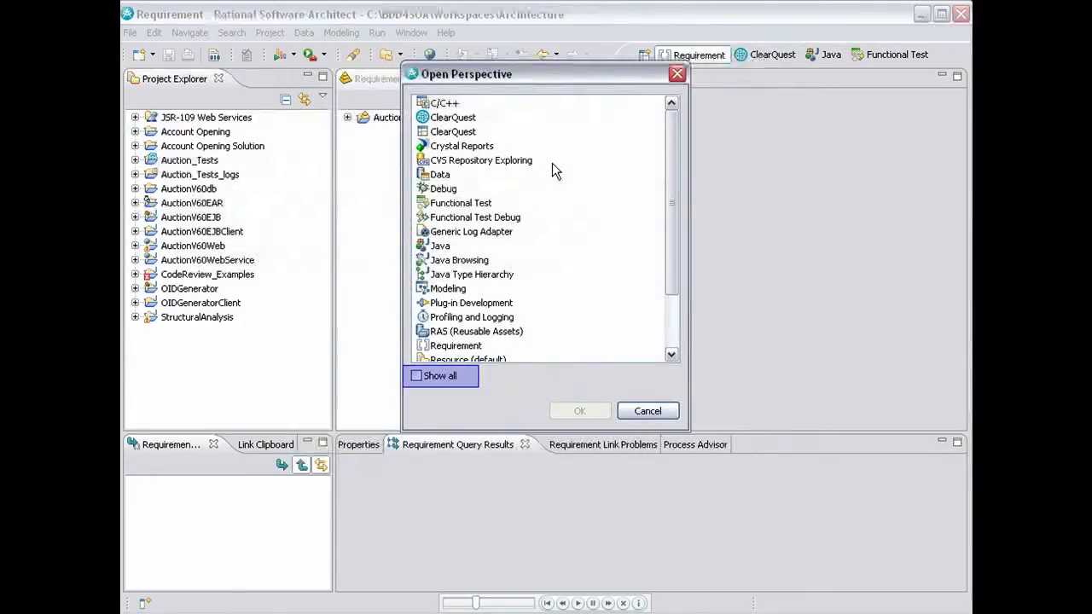
pyautogui.click(417, 376)
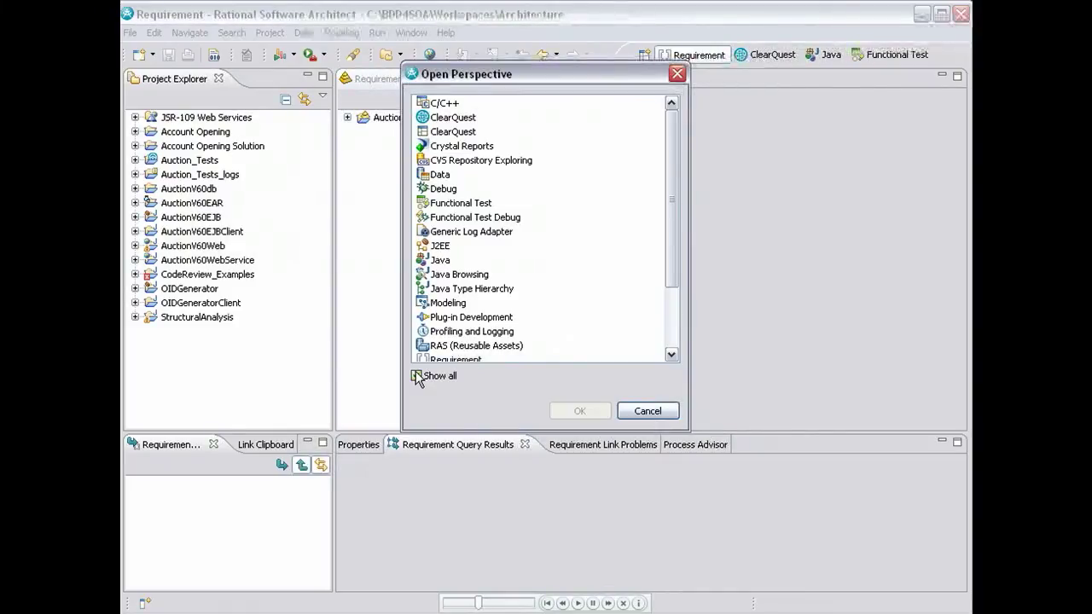
pyautogui.click(648, 411)
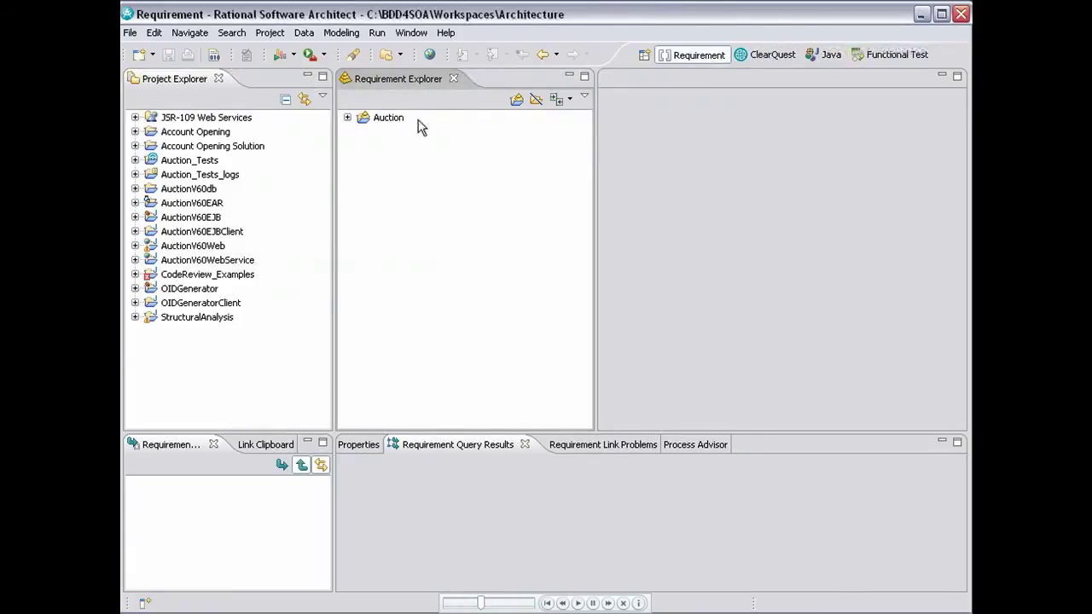
# Show the Java Package Explorer view in the Requirement perspective.
pyautogui.click(418, 34)
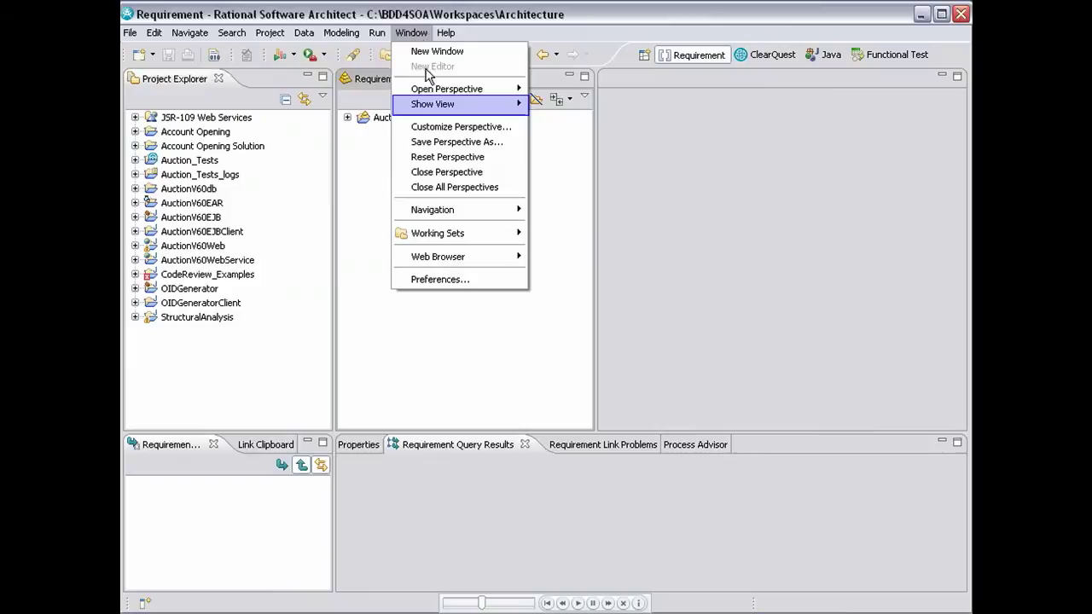
pyautogui.moveTo(431, 105)
pyautogui.press('Up')
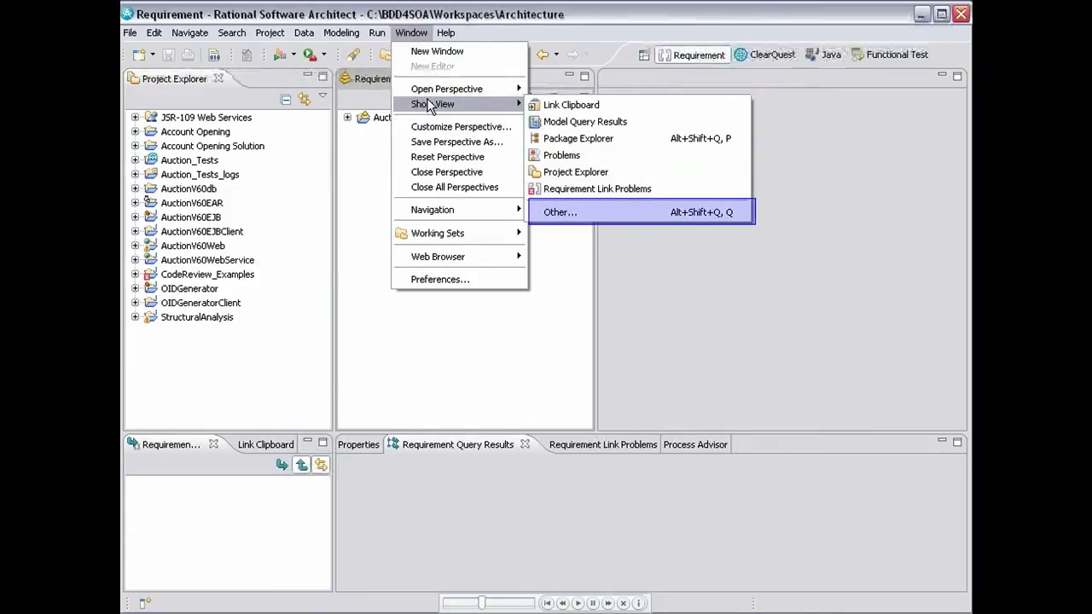
pyautogui.click(562, 213)
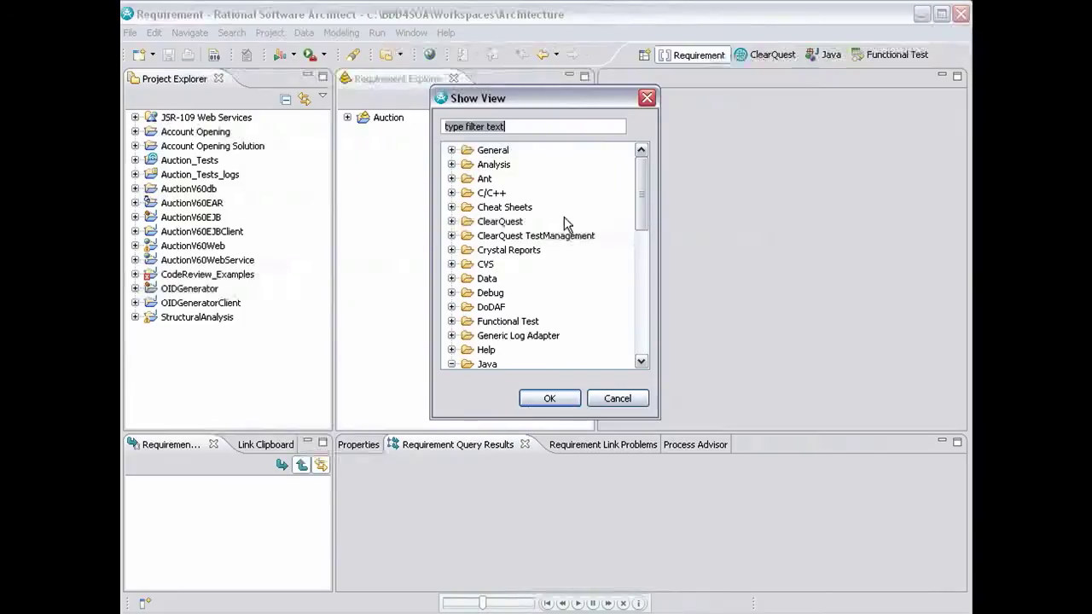
pyautogui.click(644, 290)
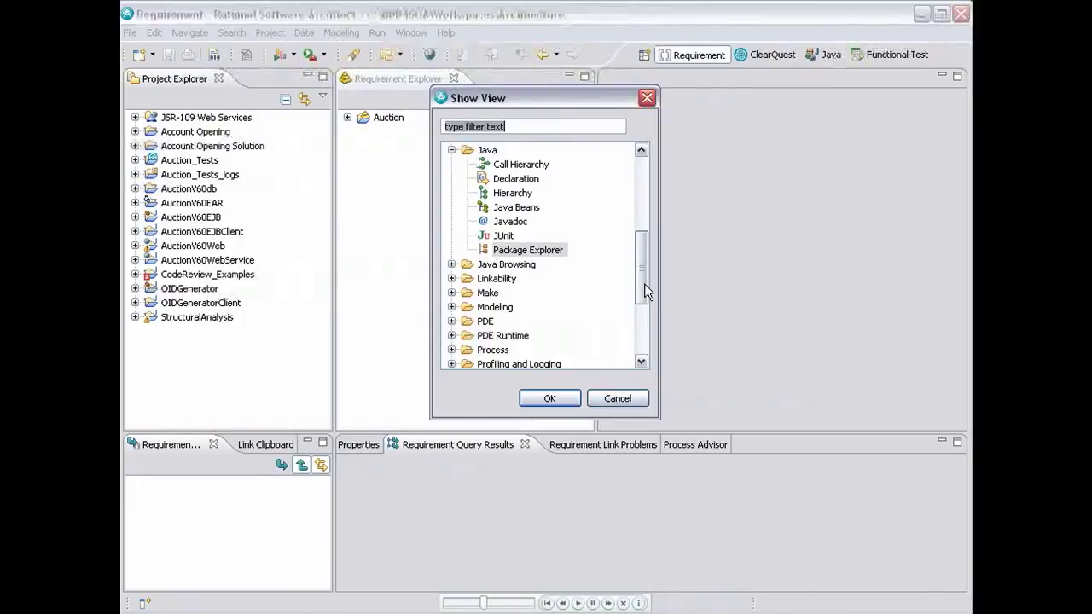
pyautogui.click(548, 397)
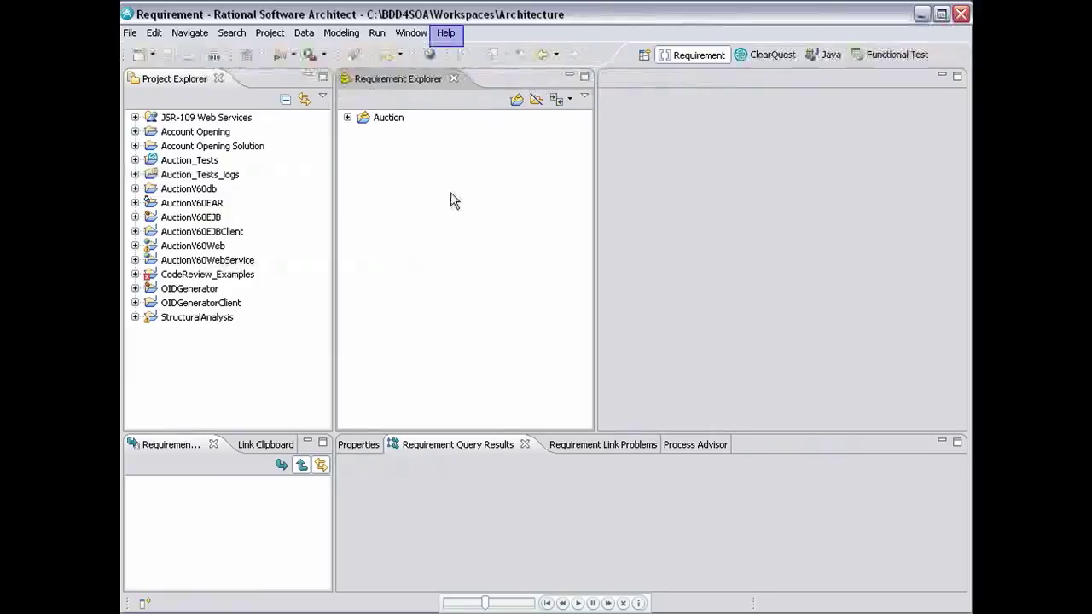
# View the Tutorials Gallery overview of Watch and Learn, Play and Learn, Do and Learn and Tours, and close it.
pyautogui.click(444, 34)
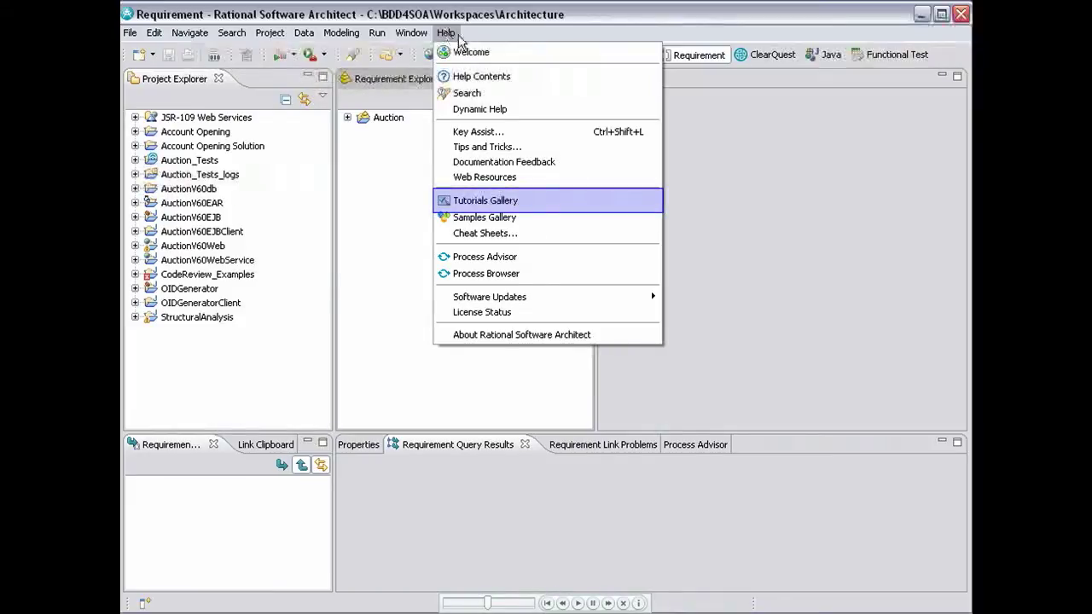
pyautogui.click(497, 201)
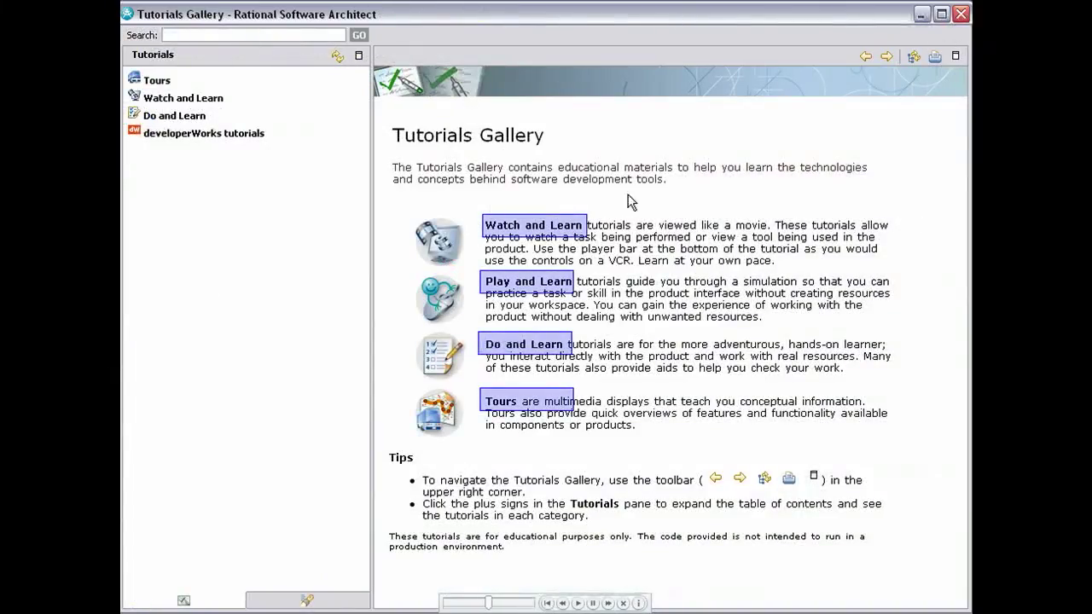
pyautogui.click(962, 14)
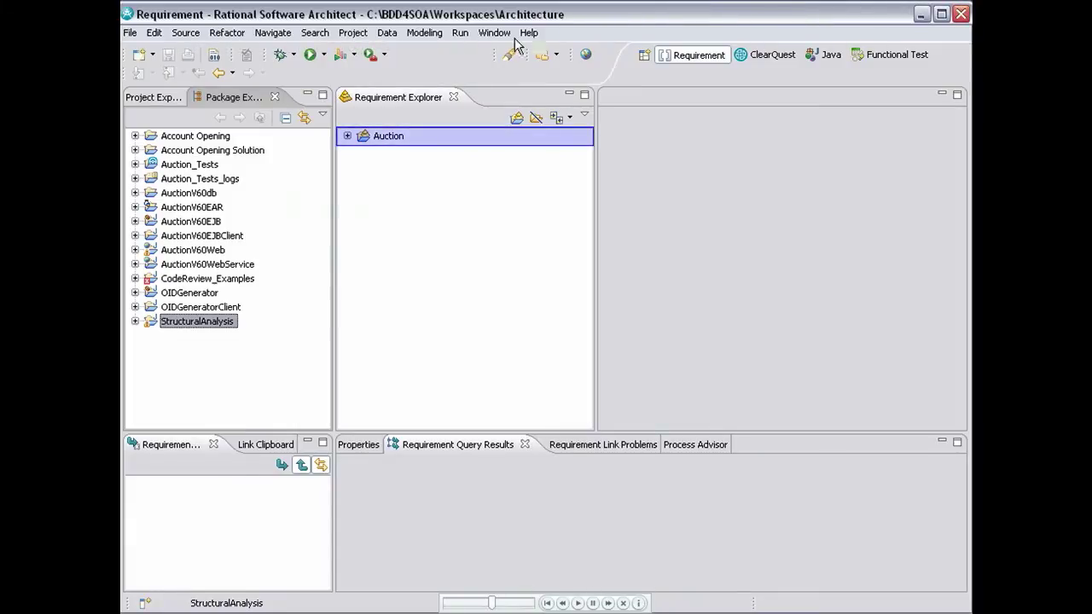
# In the Auction requirements project, expand Features and Vision and Use Cases, and open the UC1 Bid on Item requirement in Microsoft Word.
pyautogui.click(347, 137)
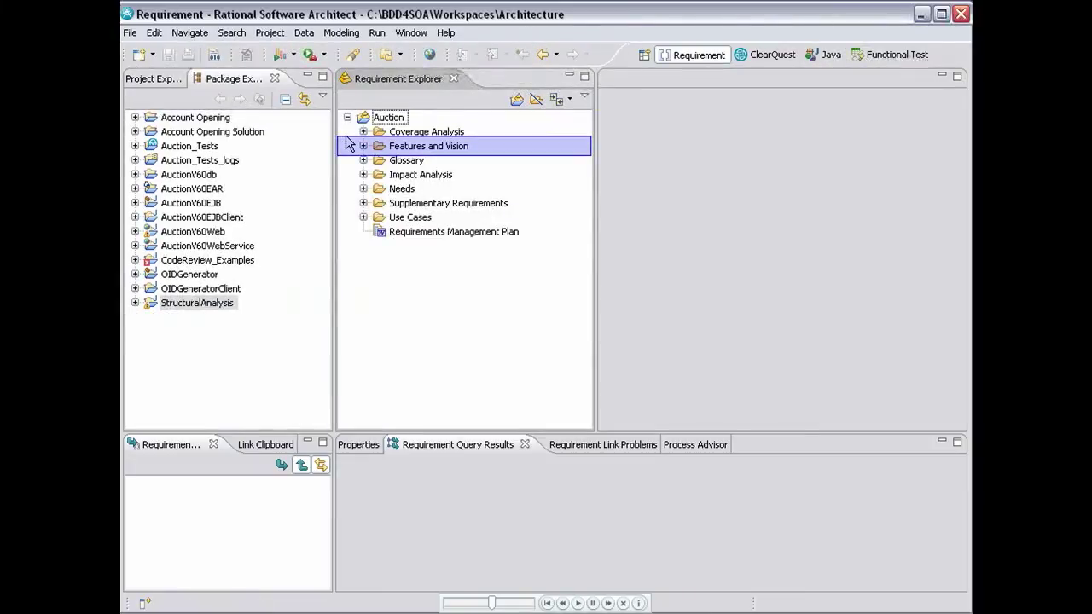
pyautogui.click(364, 146)
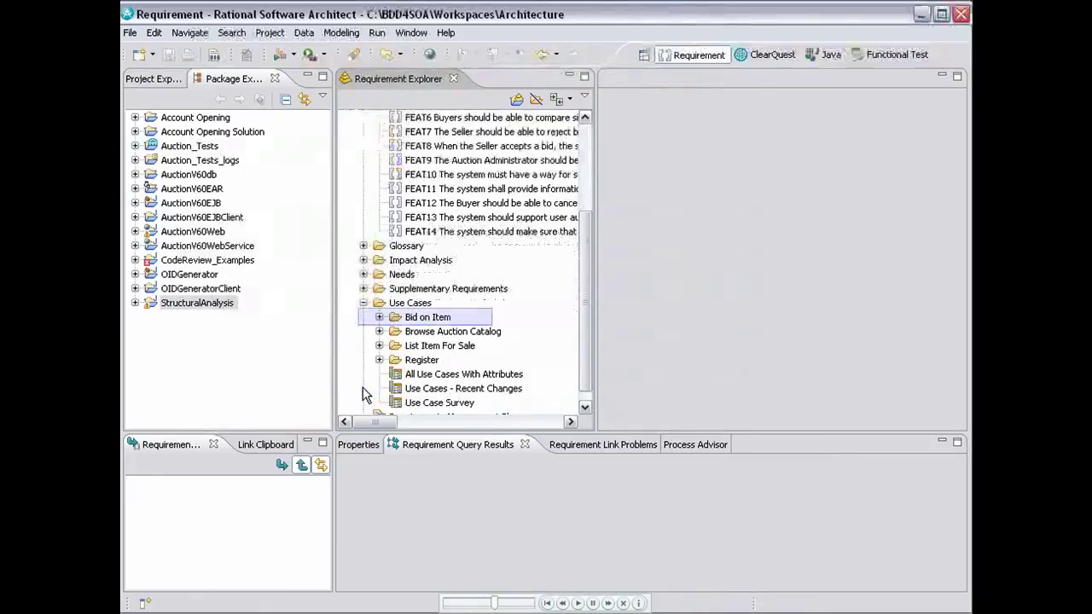
pyautogui.click(380, 317)
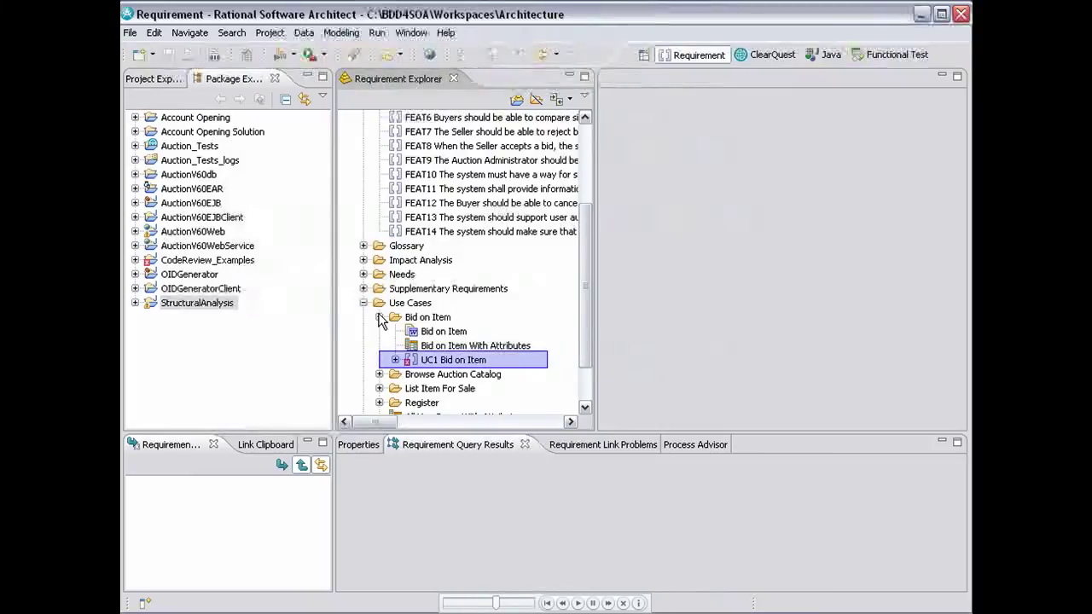
pyautogui.rightClick(436, 361)
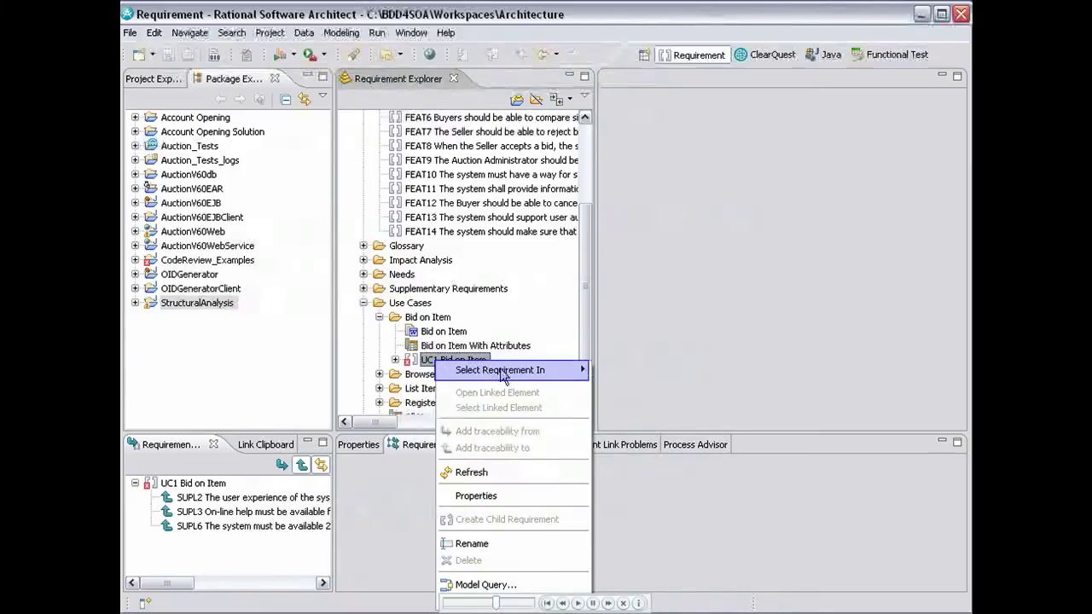
pyautogui.moveTo(501, 369)
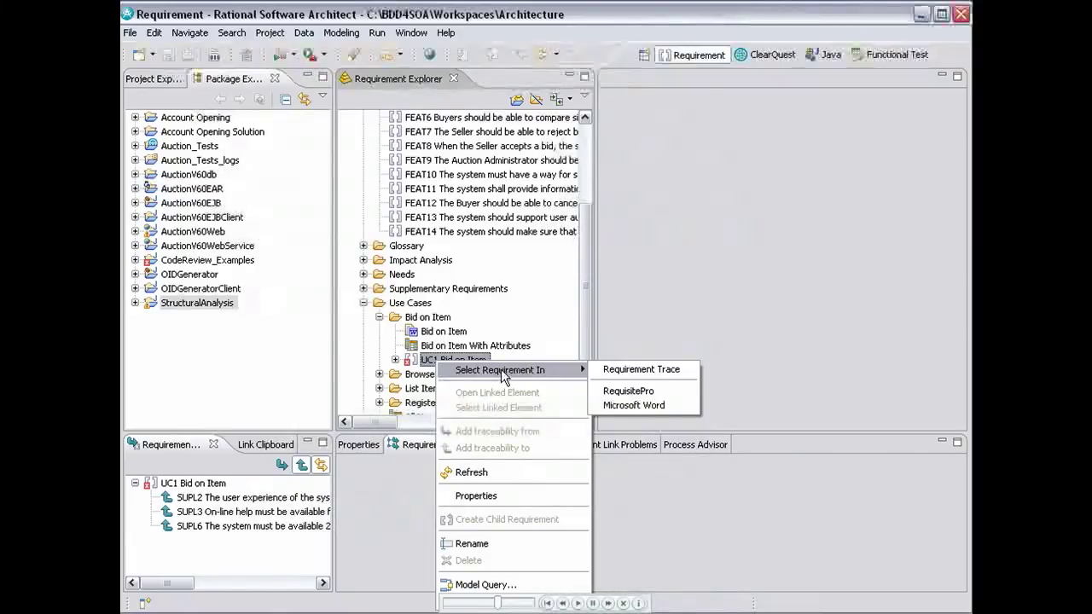
pyautogui.click(651, 407)
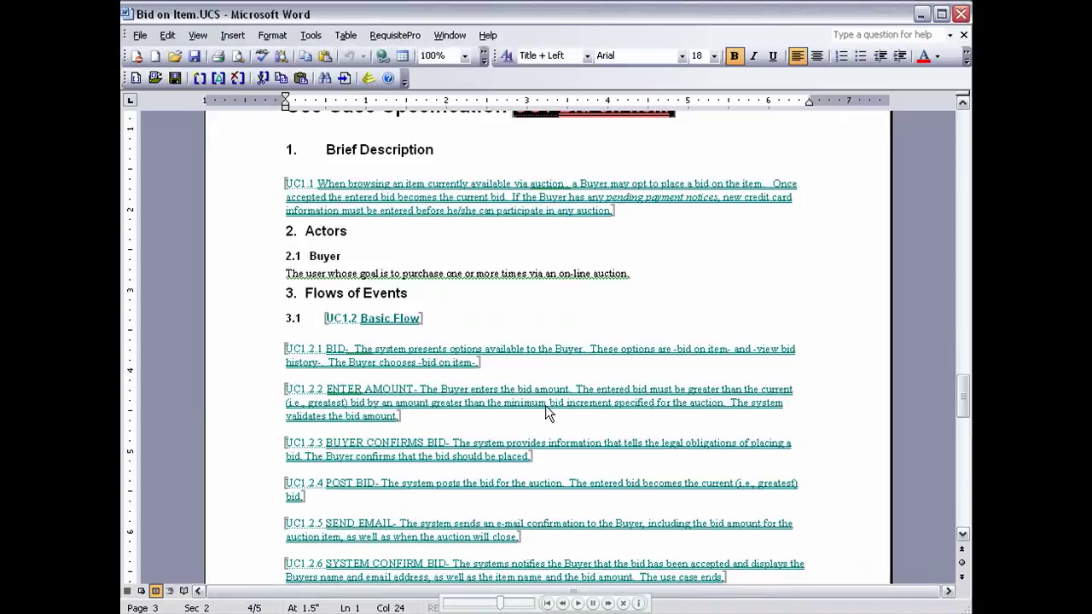
# Make room for a new paragraph after UC1.2.1 in the Basic Flow and add "Buy It Now -" after "-bid on item-" in its options.
pyautogui.click(321, 379)
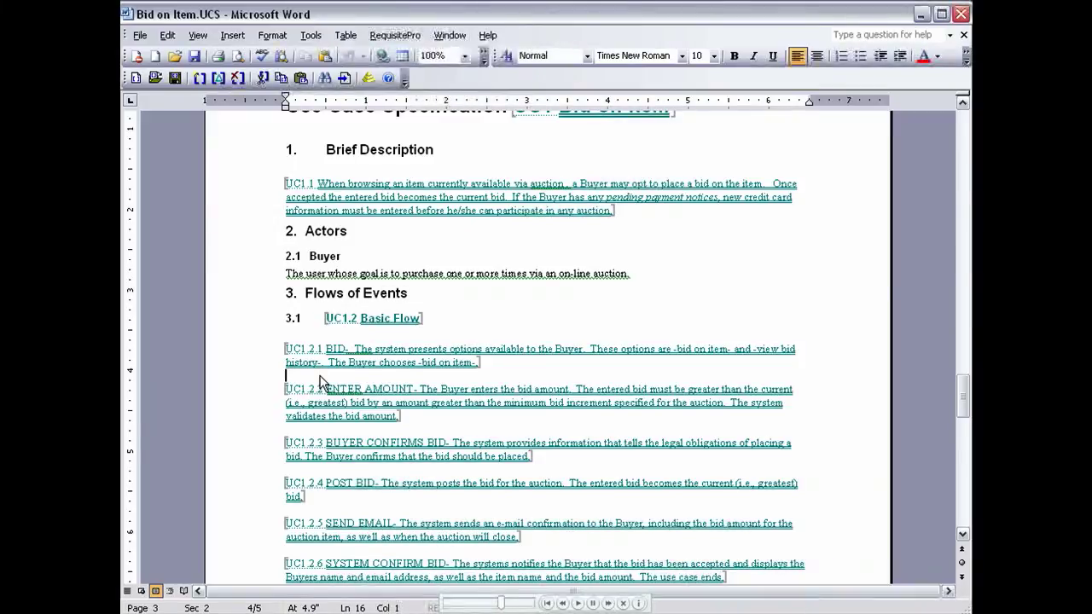
pyautogui.press('Return')
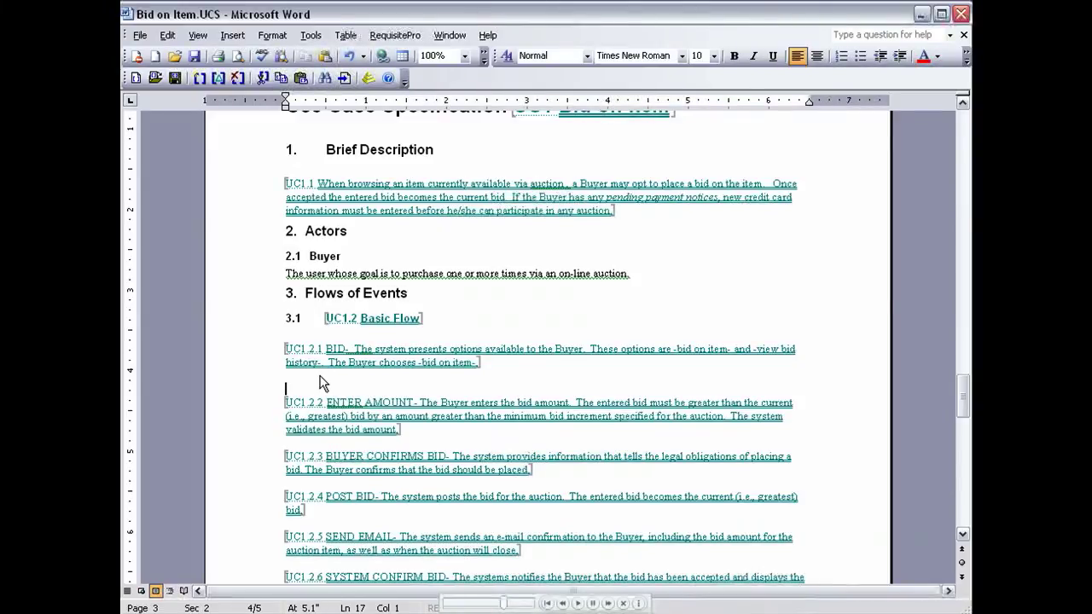
pyautogui.press('Return')
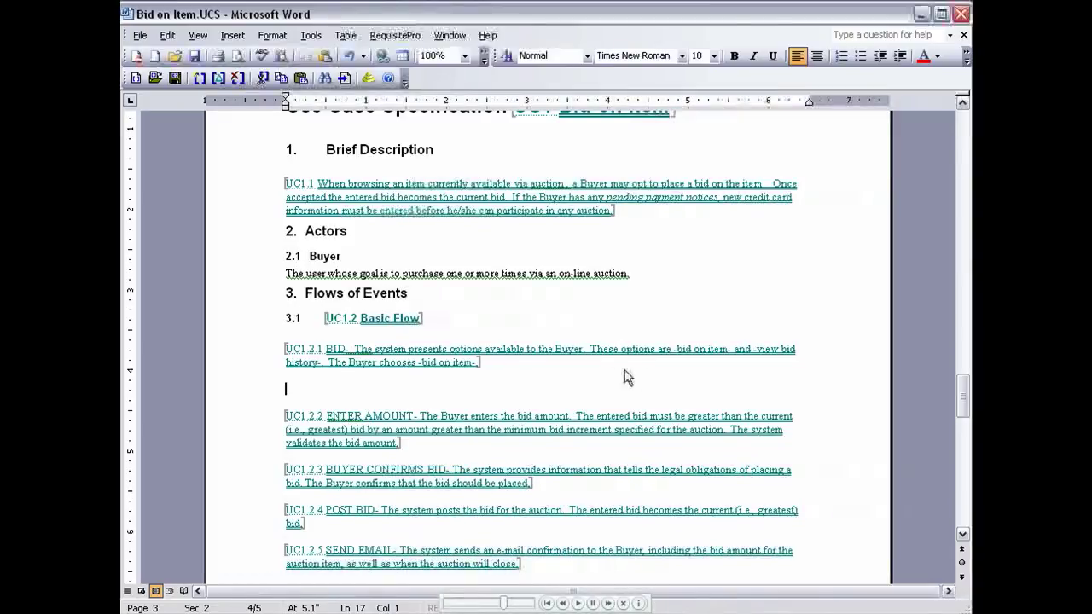
pyautogui.click(734, 350)
pyautogui.write('Buy It Now"')
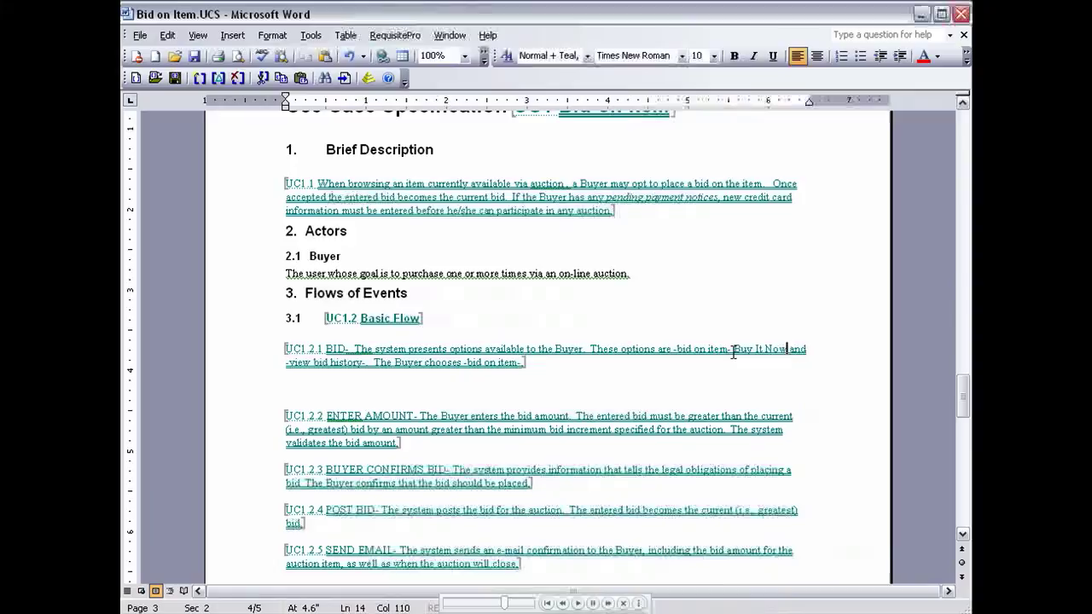
pyautogui.write(' and "')
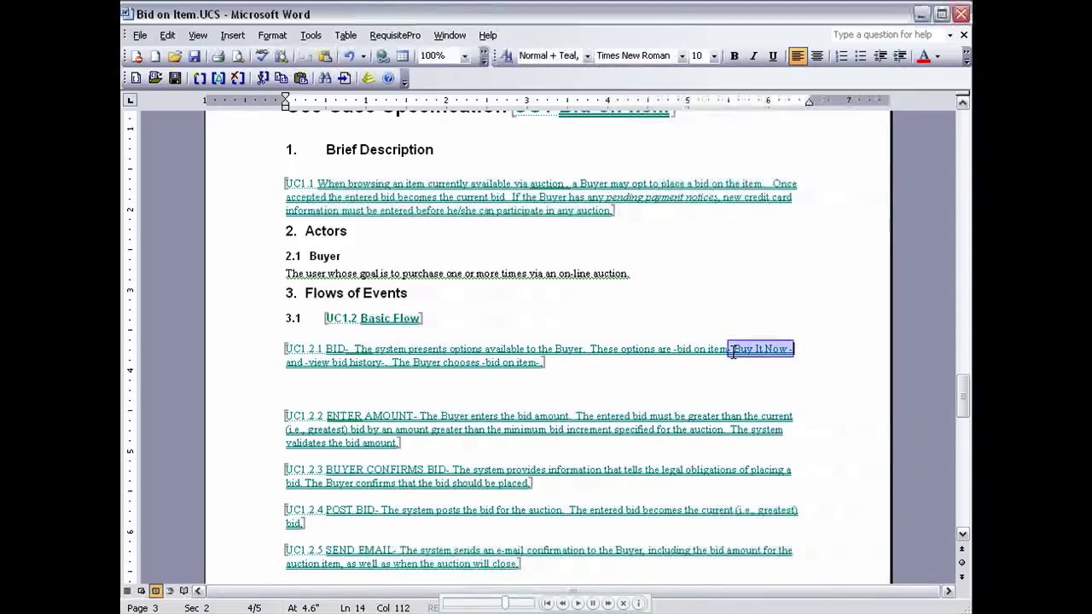
# Below UC1.2.1, add a BUY IT NOW paragraph: the Buyer enters an amount and selects the Buy It Now "Go" button; if satisfactory, the item is purchased.
pyautogui.click(303, 386)
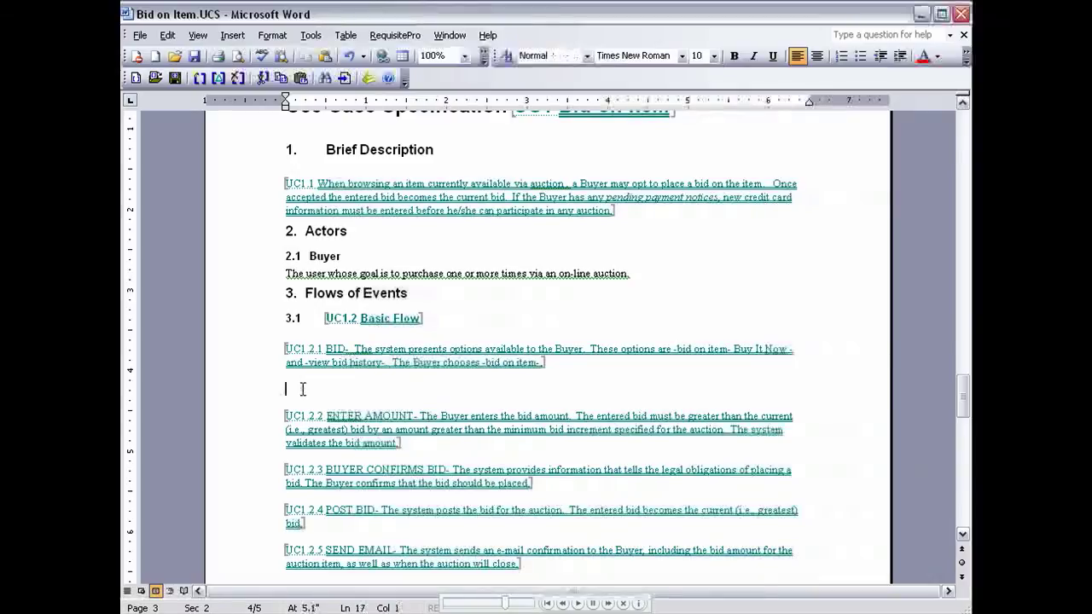
pyautogui.write('BUY IT NOW - TH')
pyautogui.write('e Buyer enters the am')
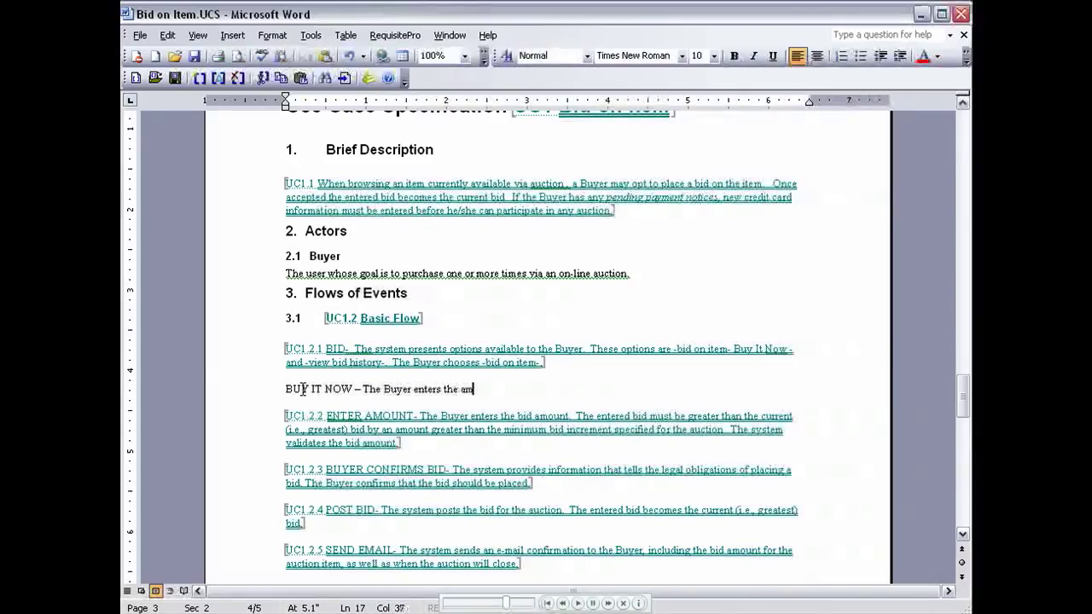
pyautogui.write('ount they would like to pay and selects')
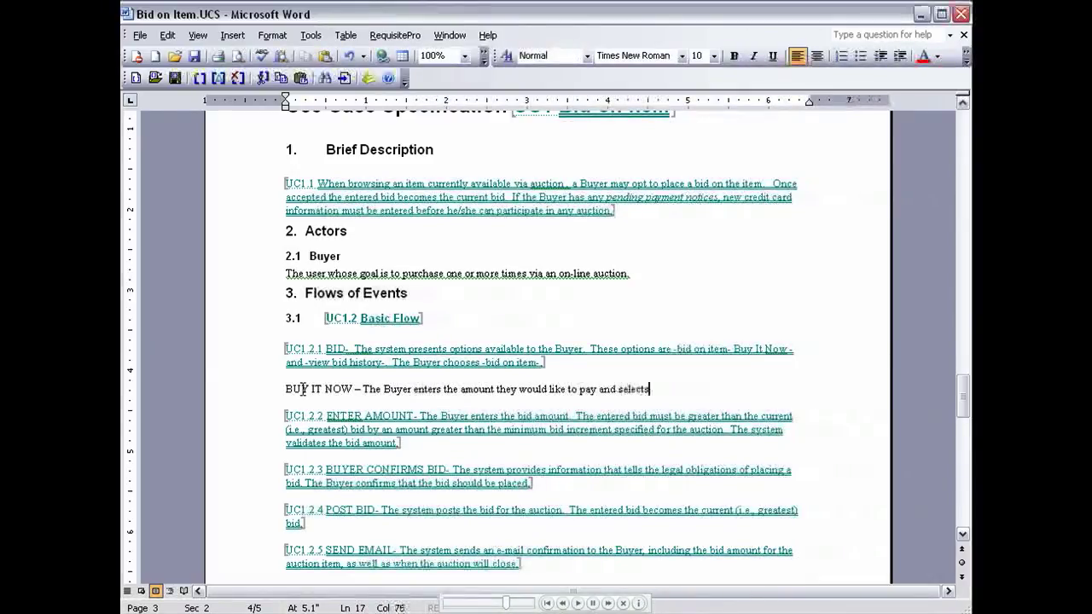
pyautogui.write(' the')
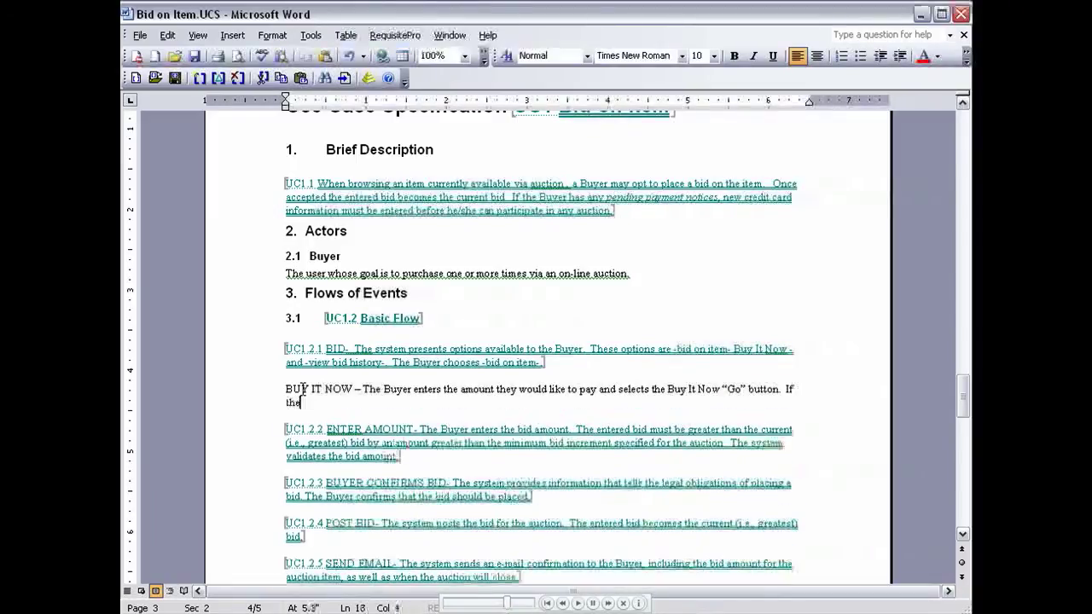
pyautogui.write(' Buy It Now "Go" button.  If the amount is satisfactory, the item will be purchased.')
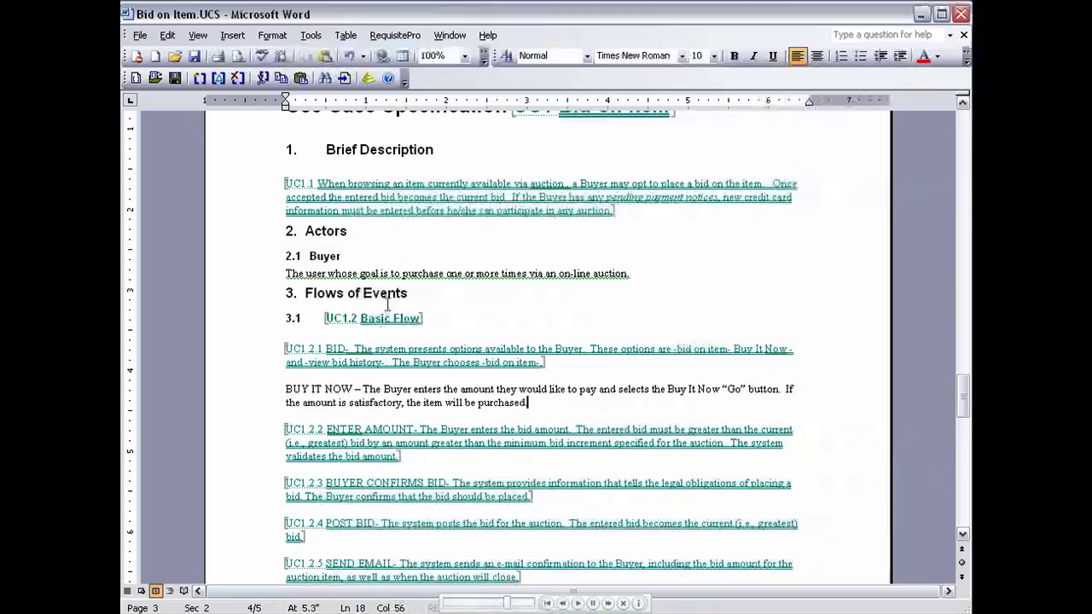
# Create a RequisitePro requirement of type UC: Use Case from the BUY IT NOW paragraph and name it Buy It Now.
pyautogui.hotkey('ctrl', 'shift', 'Up')
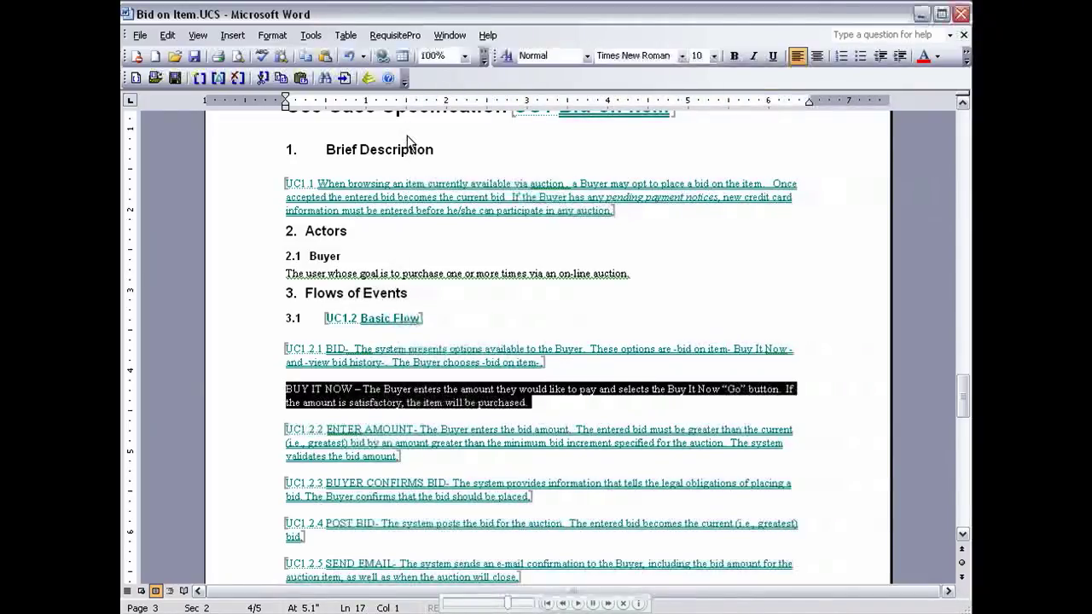
pyautogui.hotkey('alt', 'p')
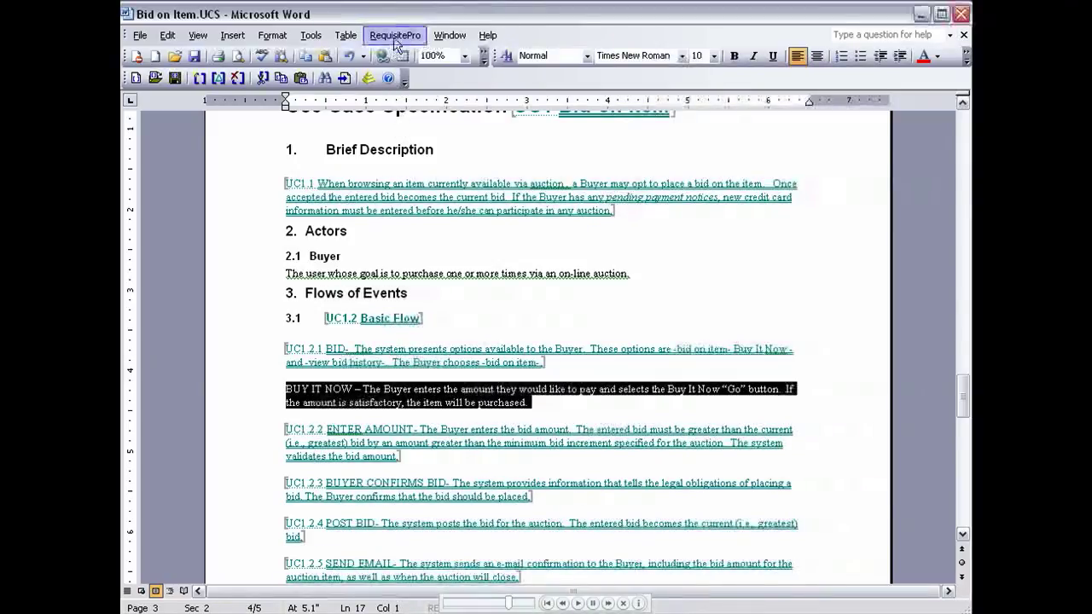
pyautogui.click(395, 37)
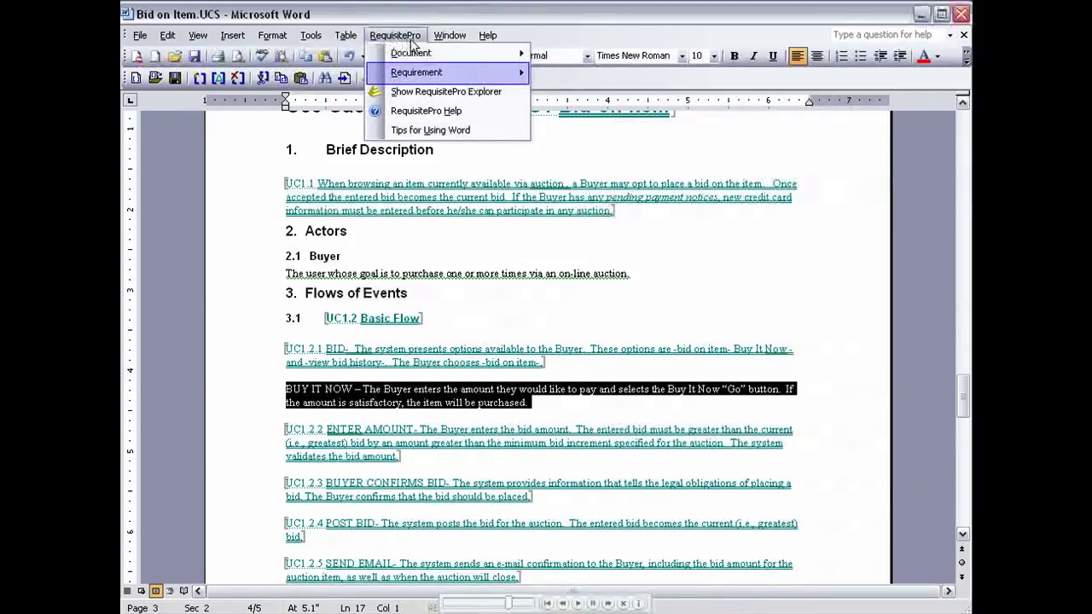
pyautogui.moveTo(425, 75)
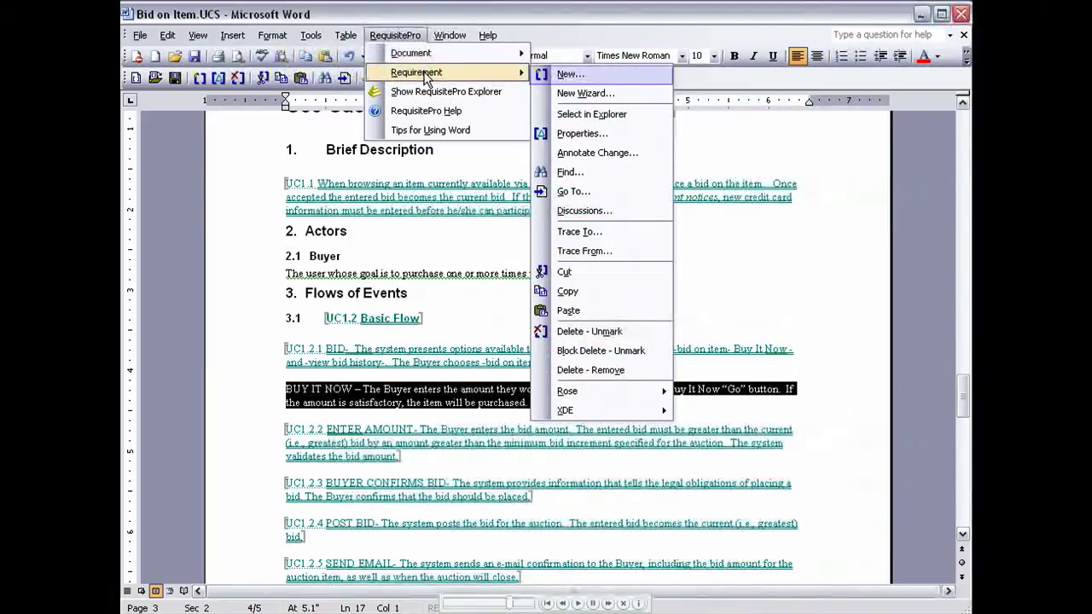
pyautogui.click(559, 75)
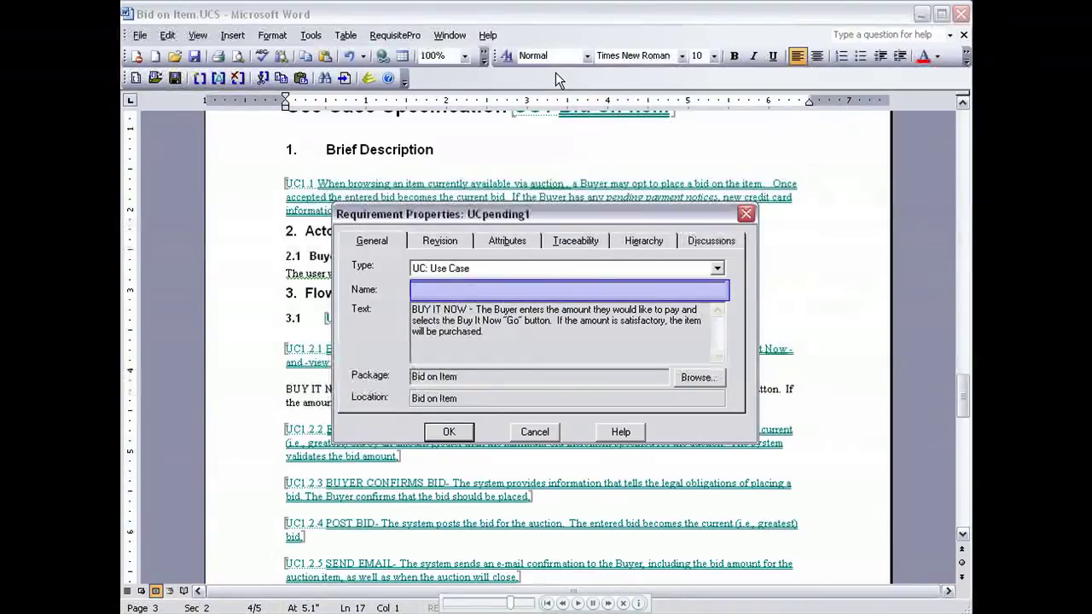
pyautogui.click(437, 290)
pyautogui.write('B')
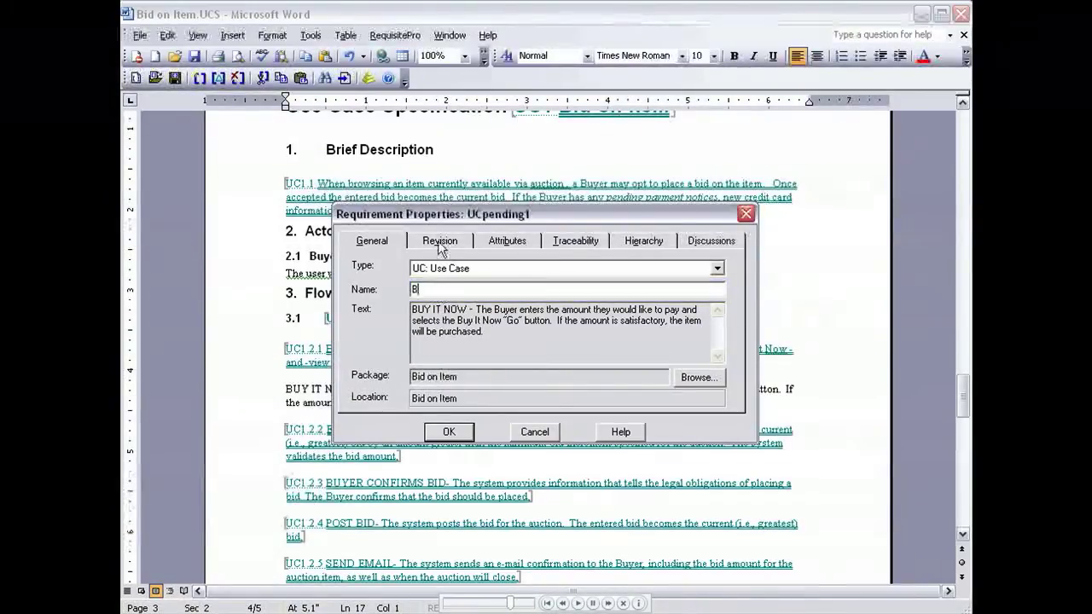
pyautogui.write('uy It N')
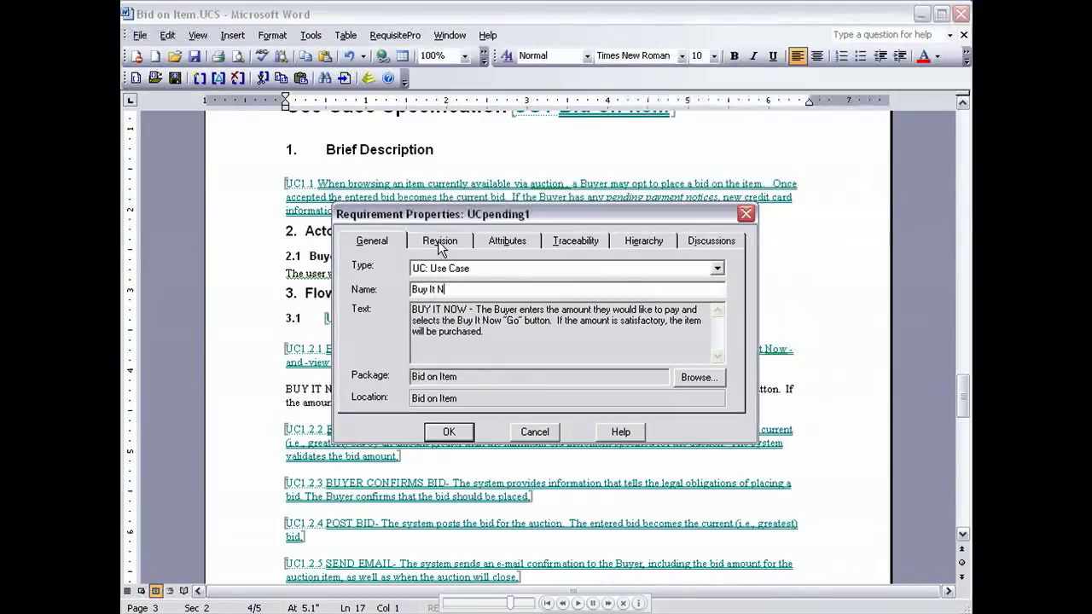
pyautogui.write('ow')
# Review the new requirement's revision details and set its Priority attribute to High.
pyautogui.click(441, 243)
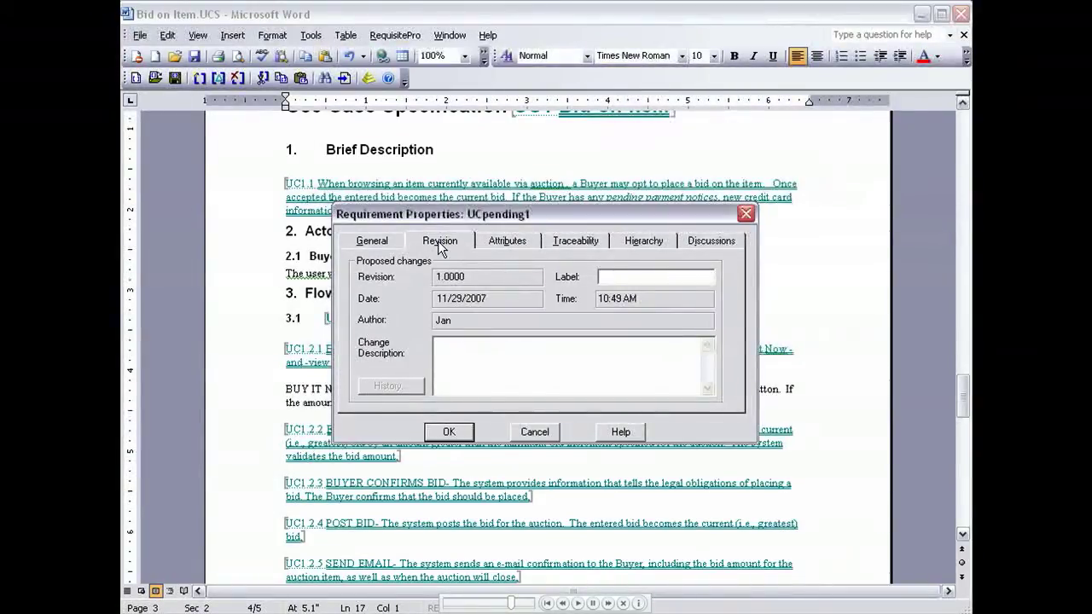
pyautogui.click(505, 243)
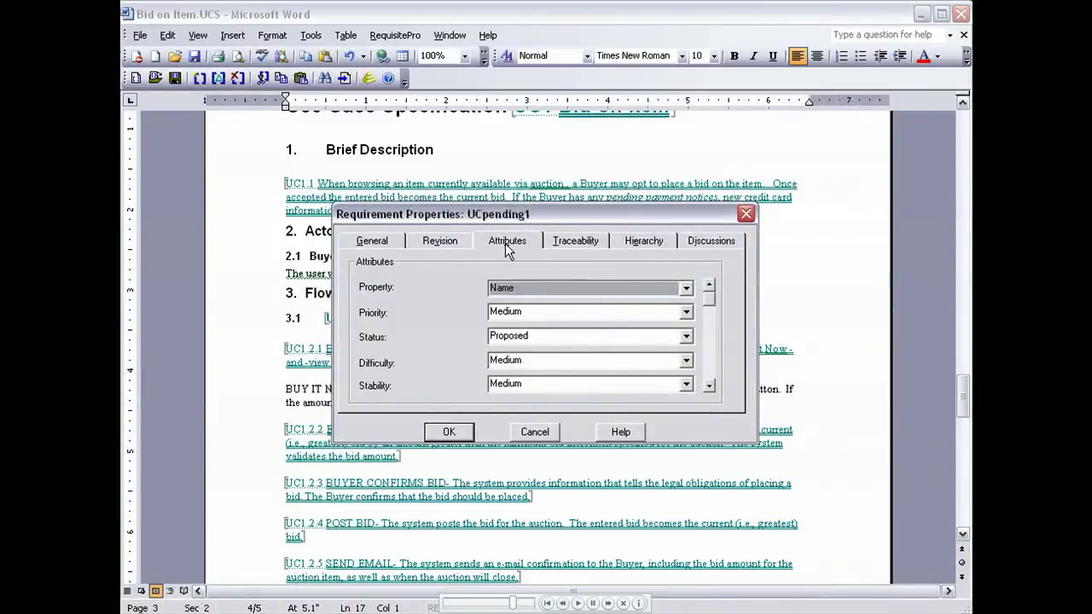
pyautogui.click(686, 312)
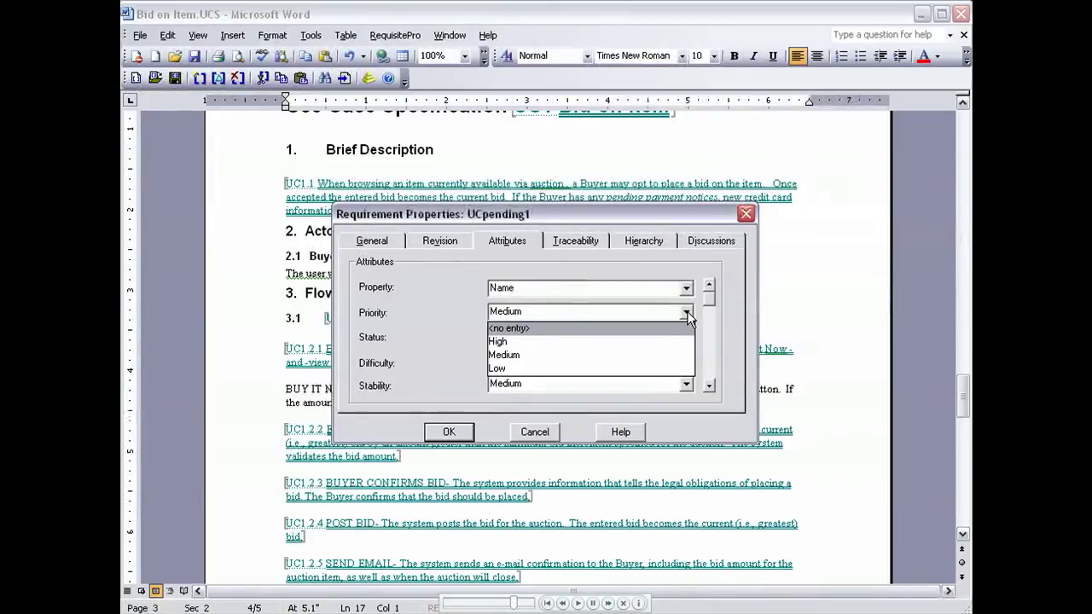
pyautogui.click(502, 341)
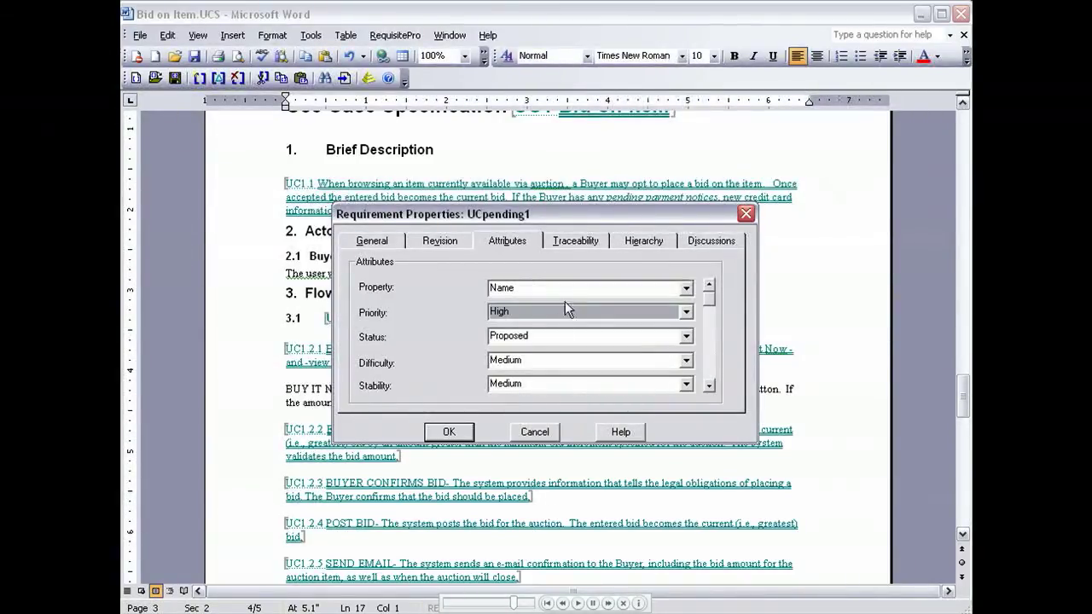
# Check the requirement's traceability settings, assign UC1.2.1 BID as its parent and accept the requirement properties.
pyautogui.click(578, 245)
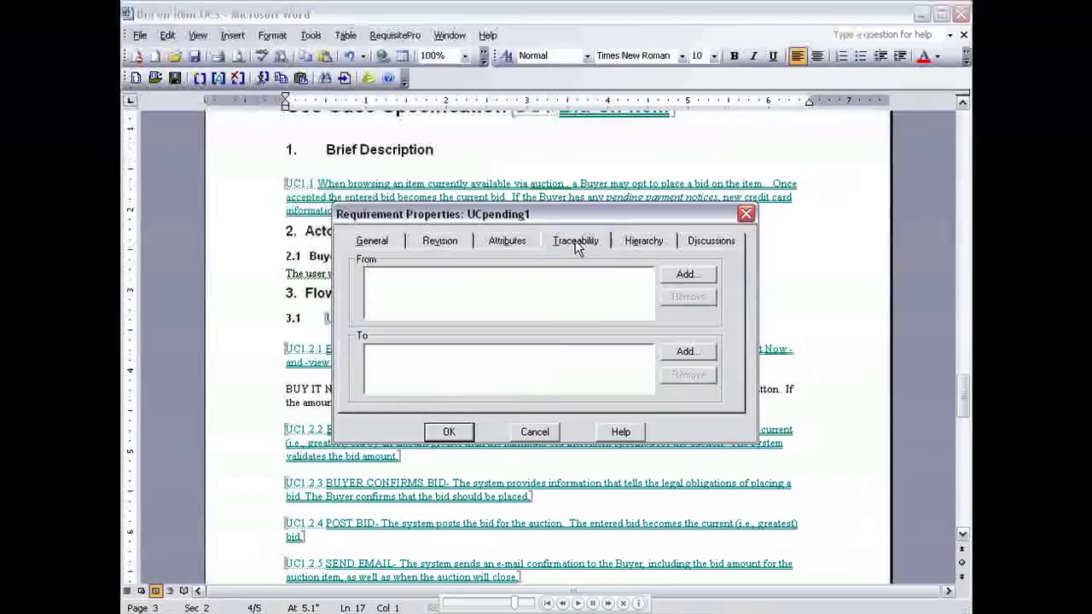
pyautogui.click(644, 242)
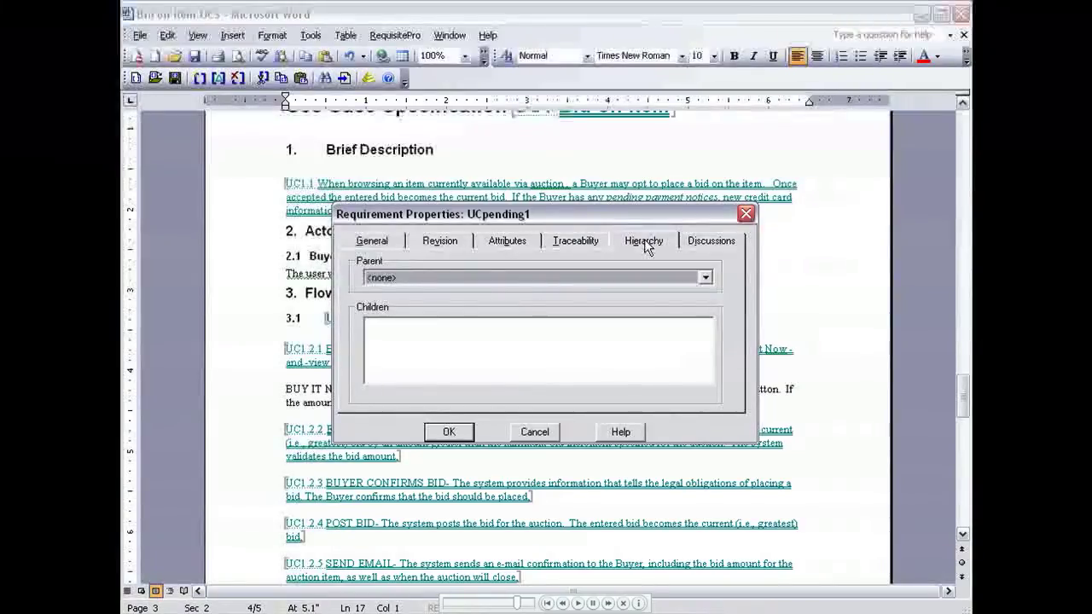
pyautogui.click(706, 277)
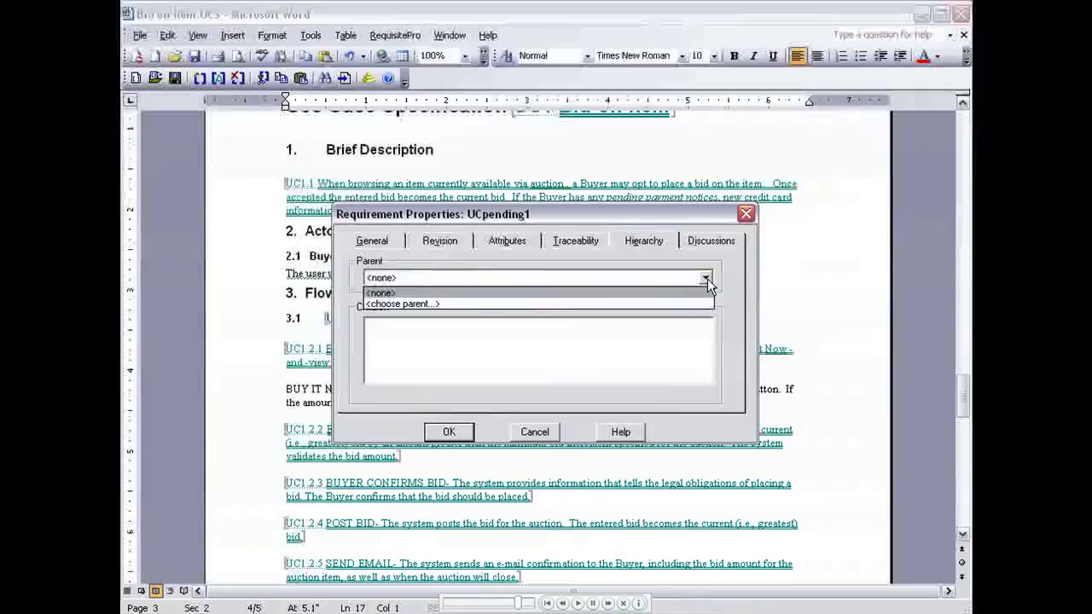
pyautogui.click(403, 304)
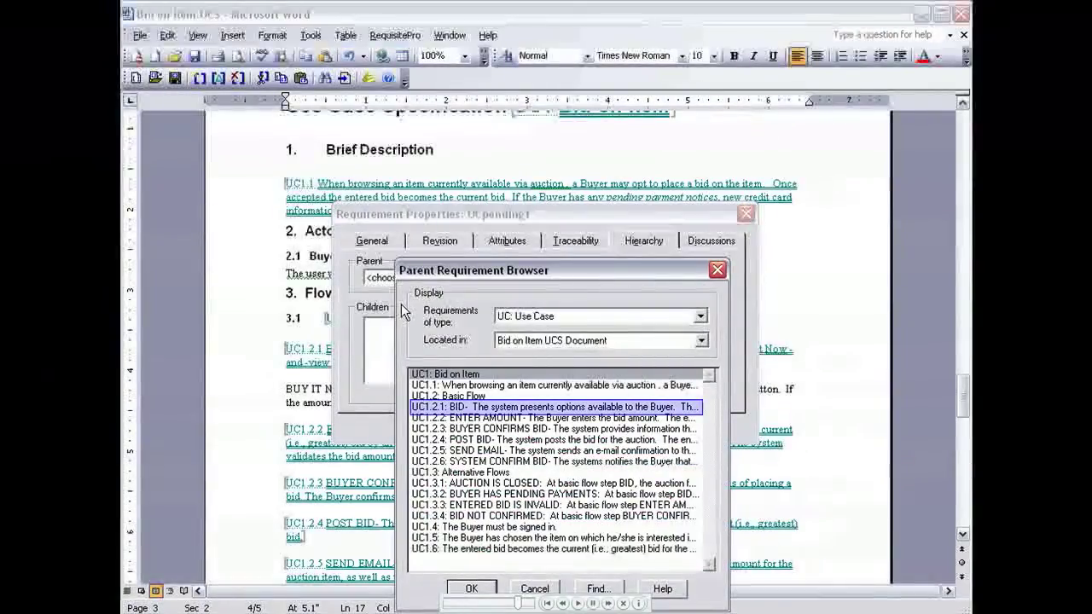
pyautogui.click(456, 375)
pyautogui.click(458, 408)
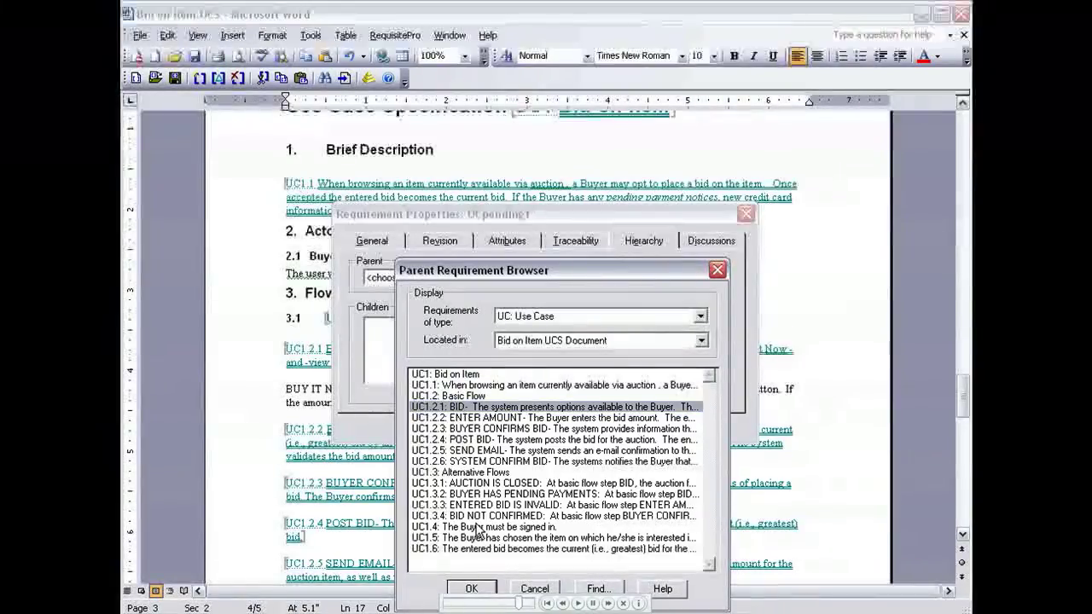
pyautogui.click(477, 588)
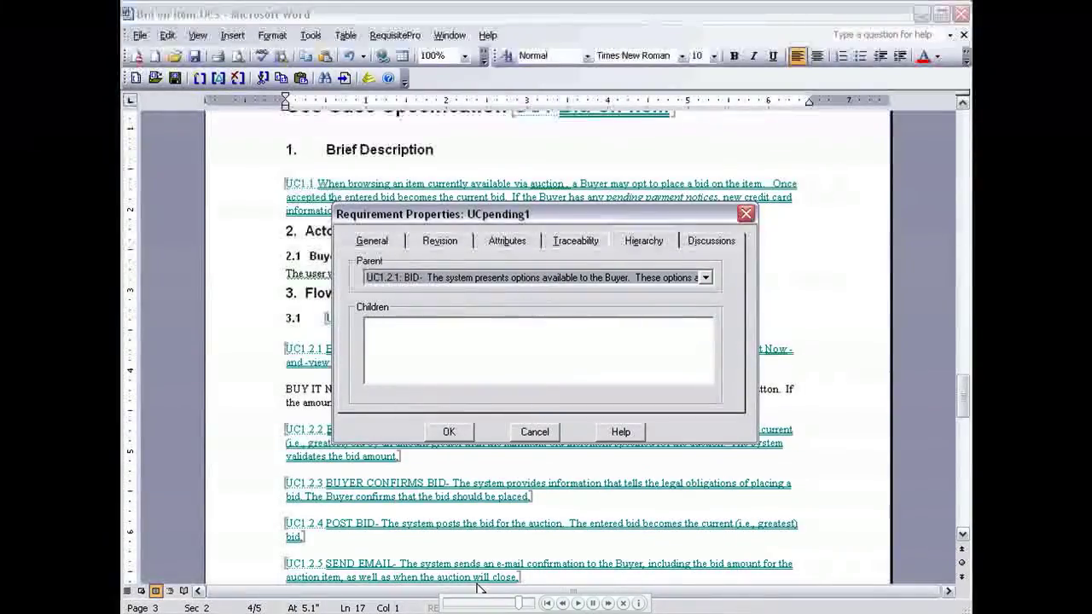
pyautogui.click(451, 432)
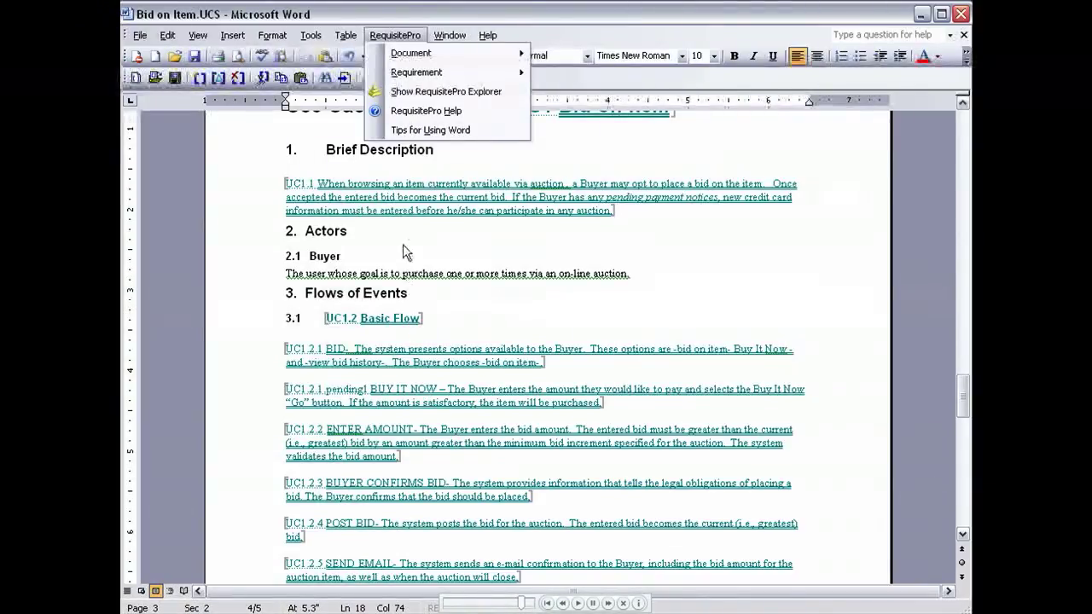
# Save the requirements document through RequisitePro, giving "Added new Buy It Now function" as the reason for changing UC1.2.1.
pyautogui.press('Down')
pyautogui.press('Right')
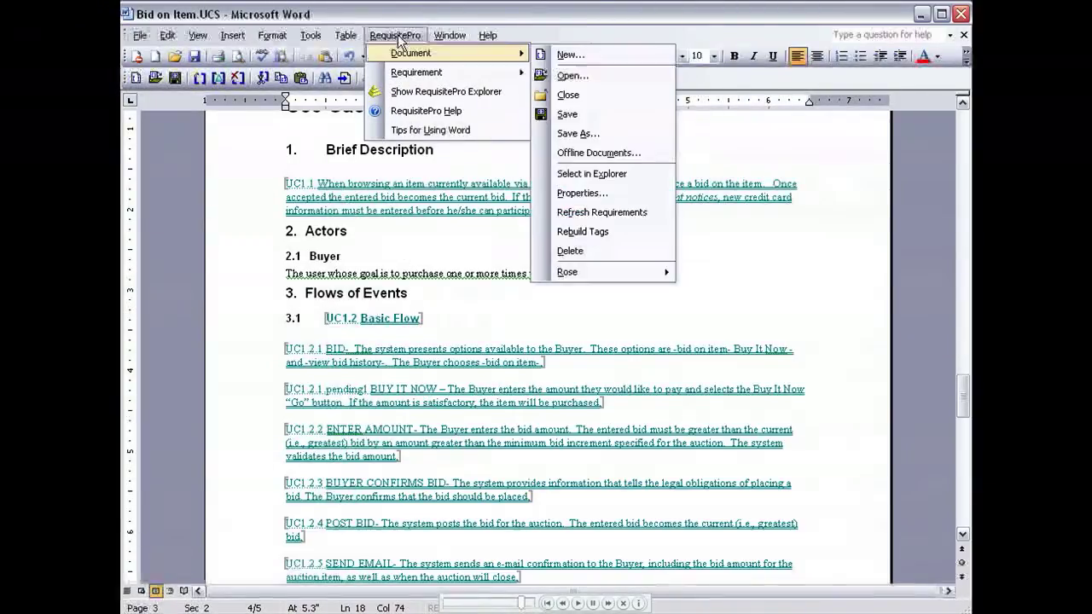
pyautogui.click(568, 114)
pyautogui.write('Added new B')
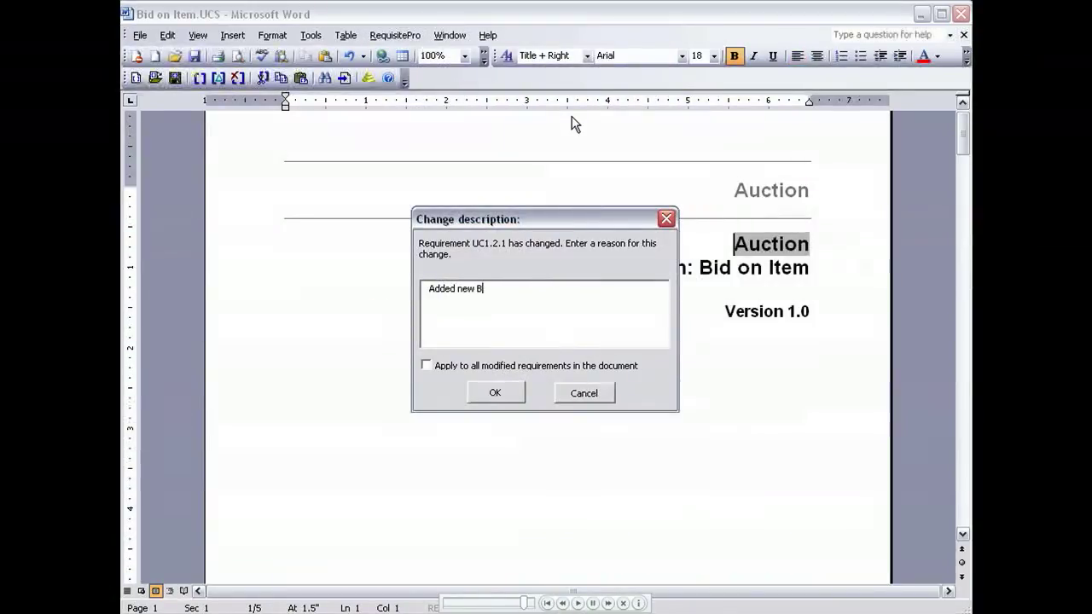
pyautogui.write('uy It Now function')
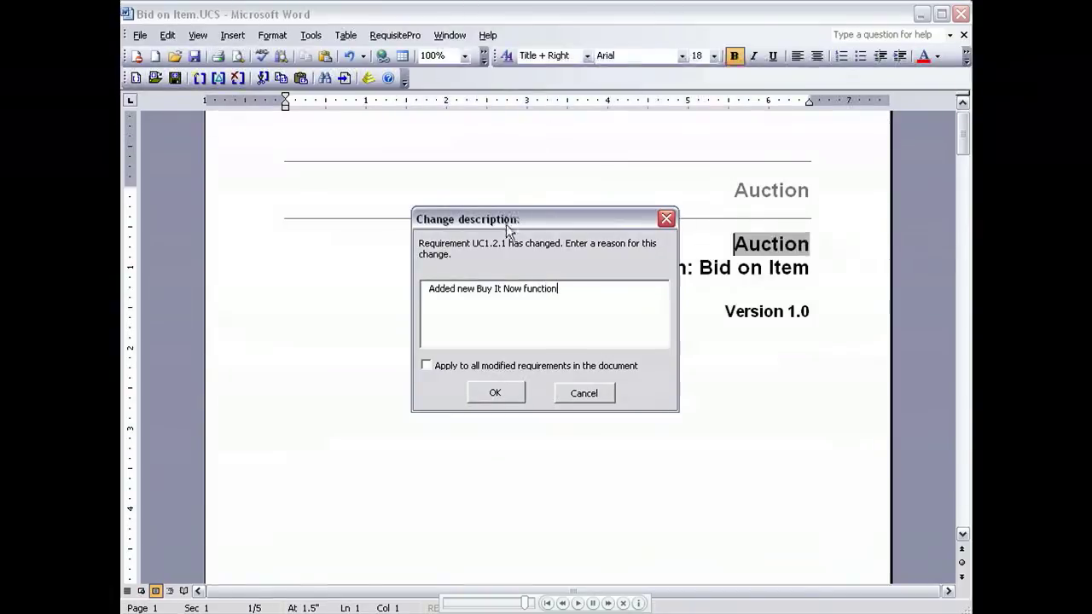
pyautogui.click(495, 392)
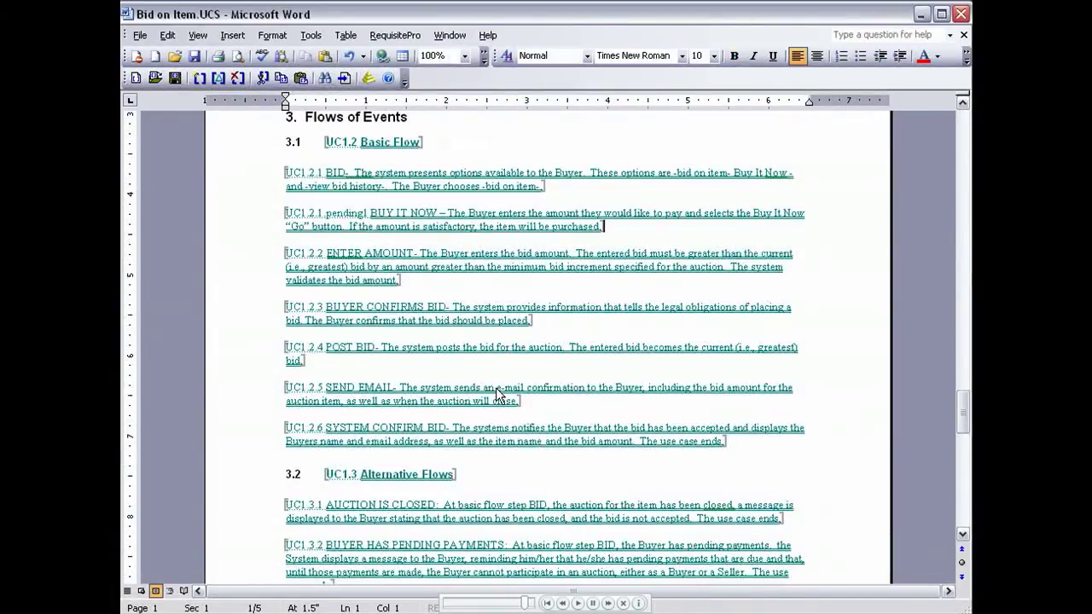
# Close the Bid on Item document and exit RequisitePro, closing the Auction project, to return to Rational Software Architect.
pyautogui.click(960, 14)
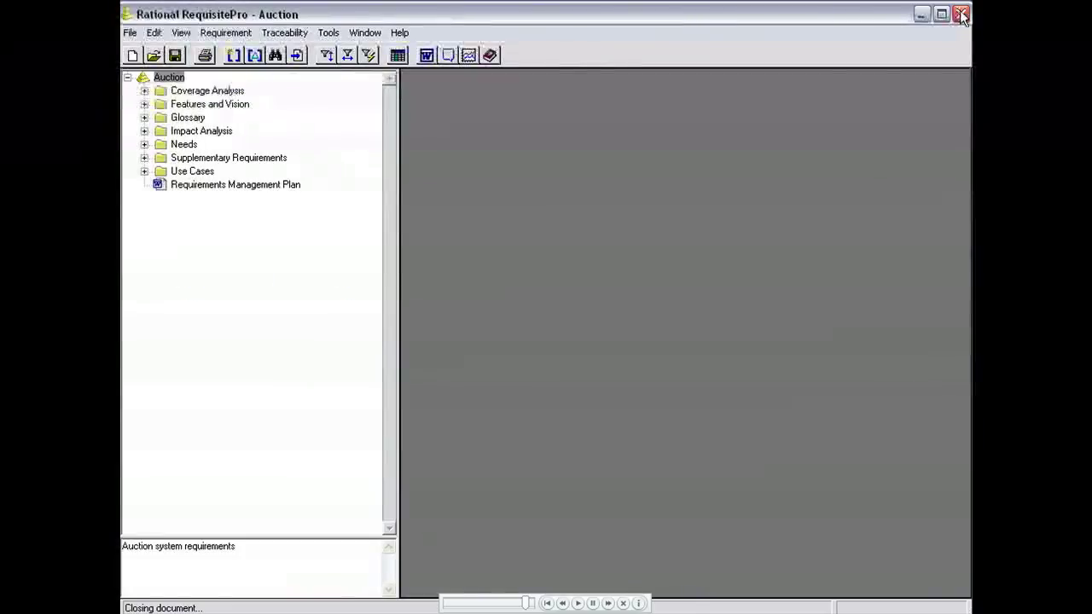
pyautogui.click(960, 15)
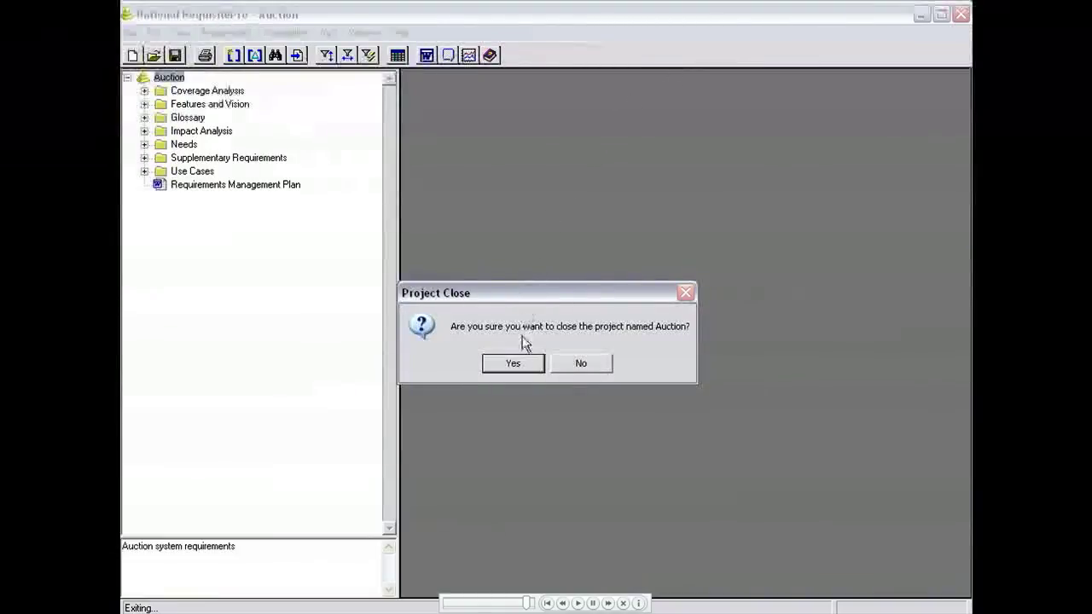
pyautogui.click(514, 364)
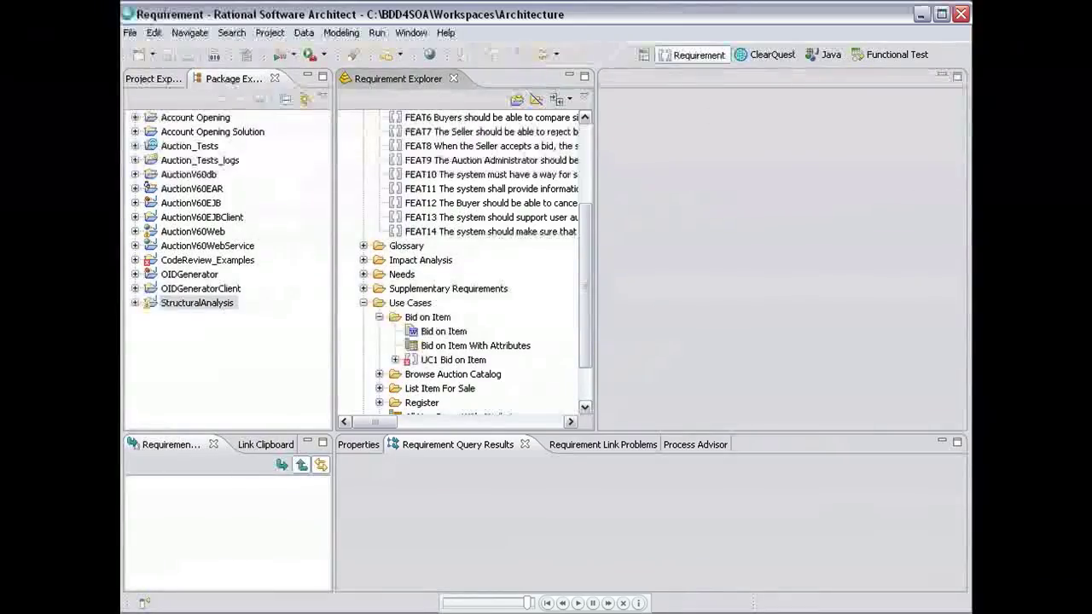